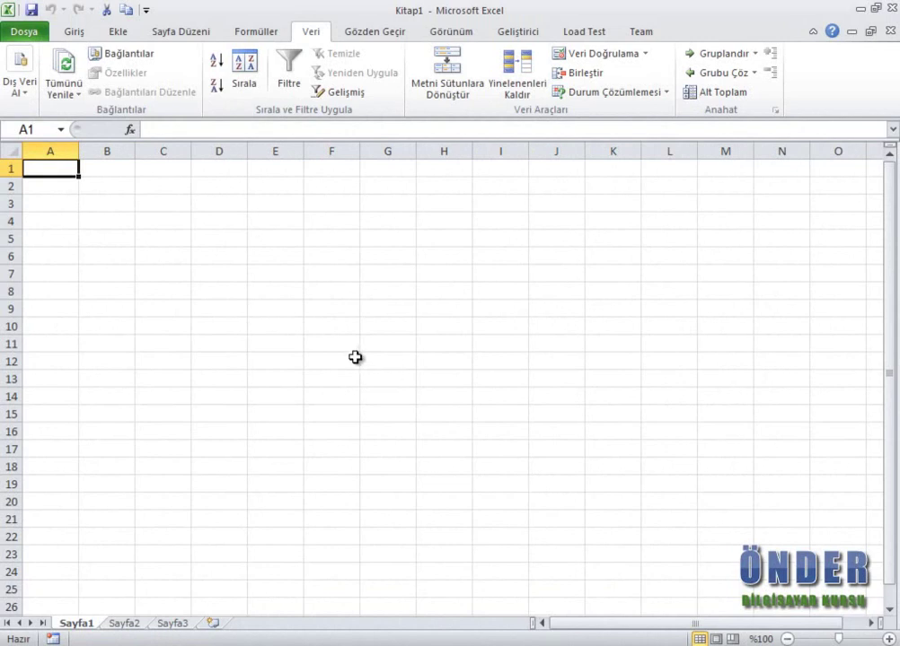
Show the external data import sources (Dış Veri Al) on the Veri tab
click(22, 90)
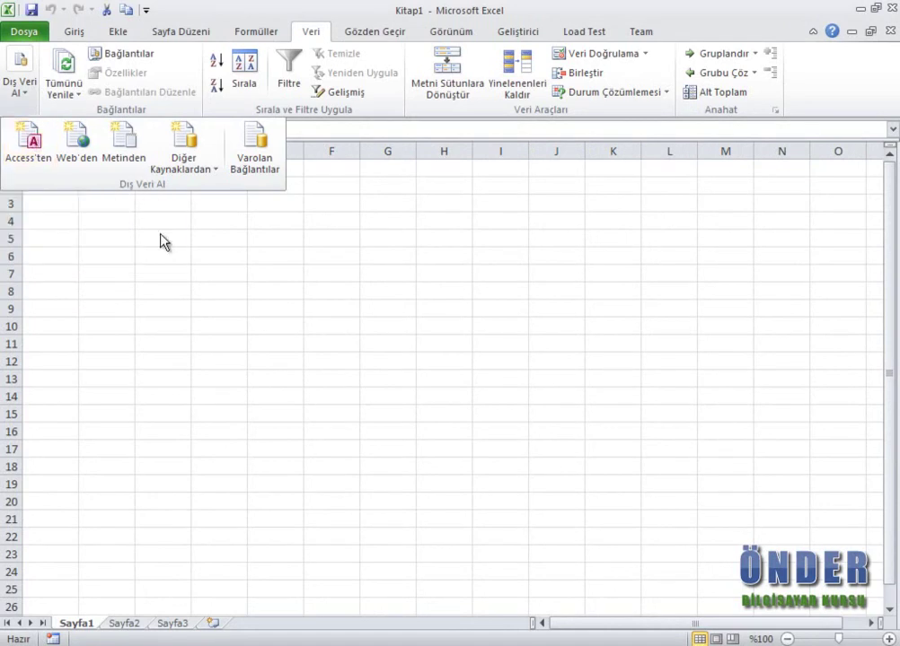
View Tablo1's four records in Database3 on the desktop, then close Access
click(220, 643)
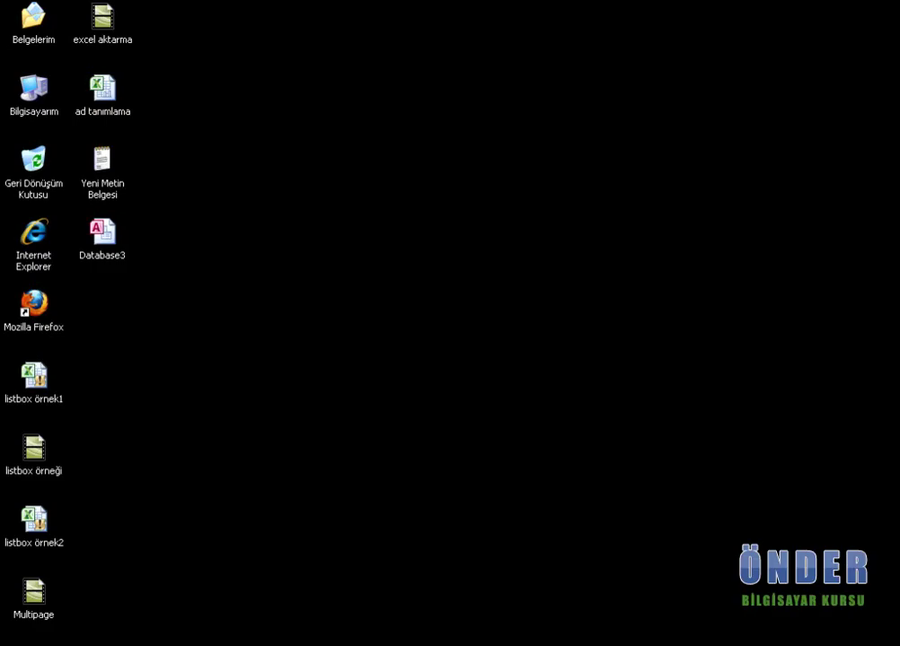
double_click(107, 257)
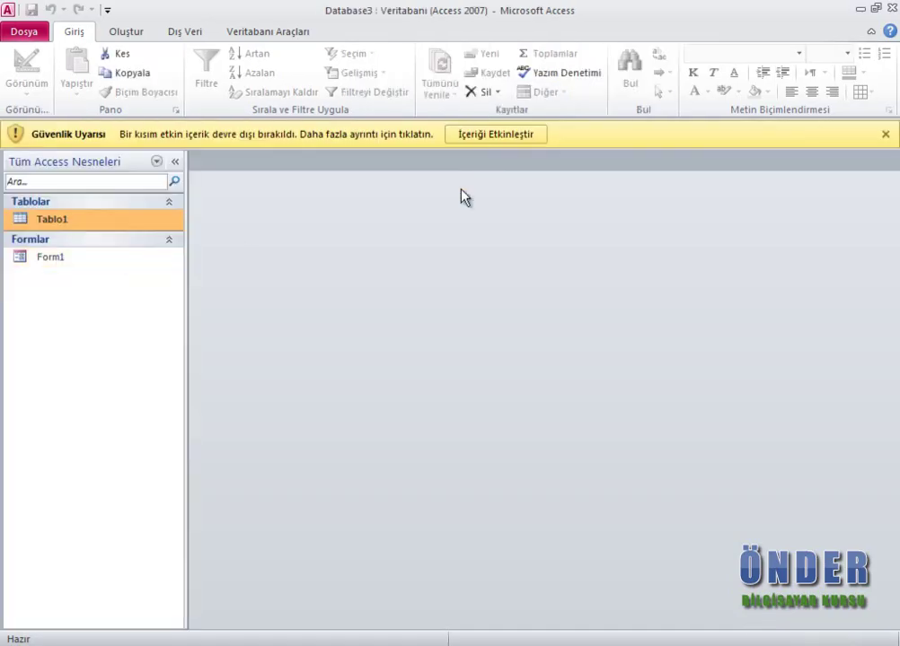
double_click(99, 225)
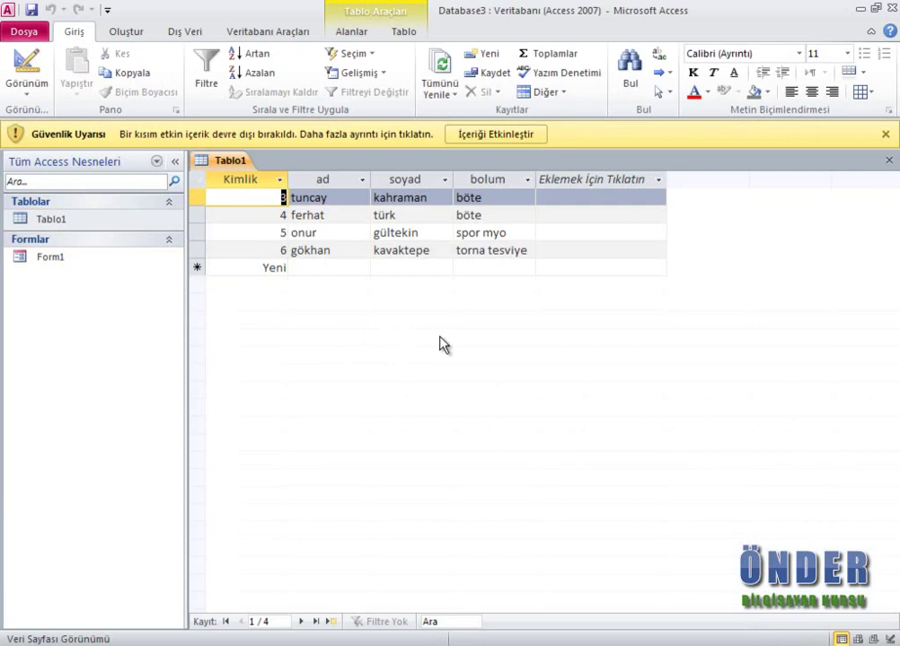
click(889, 11)
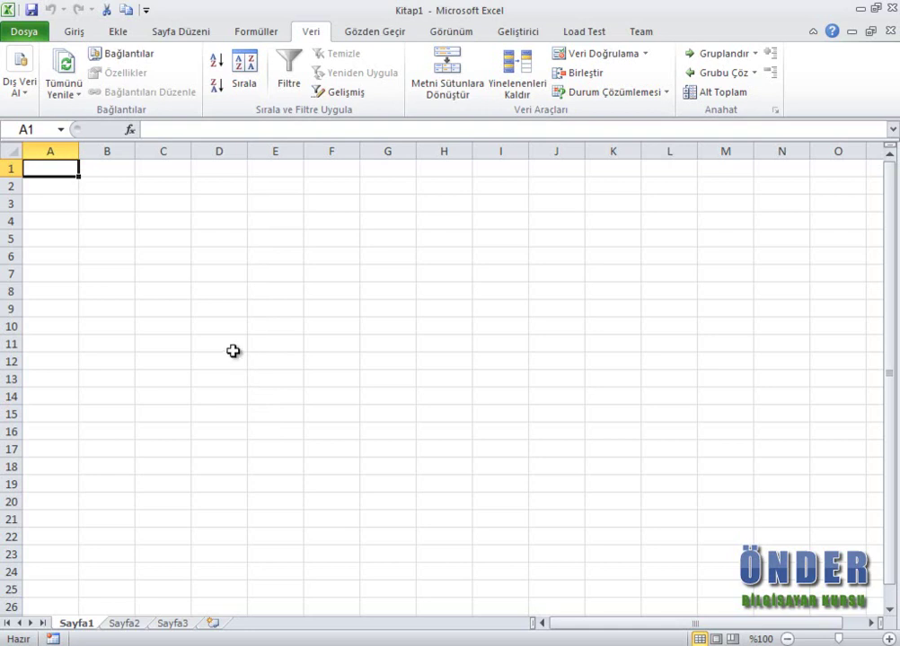
Choose the desktop file Database3 as the Access (Access'ten) data source
click(19, 89)
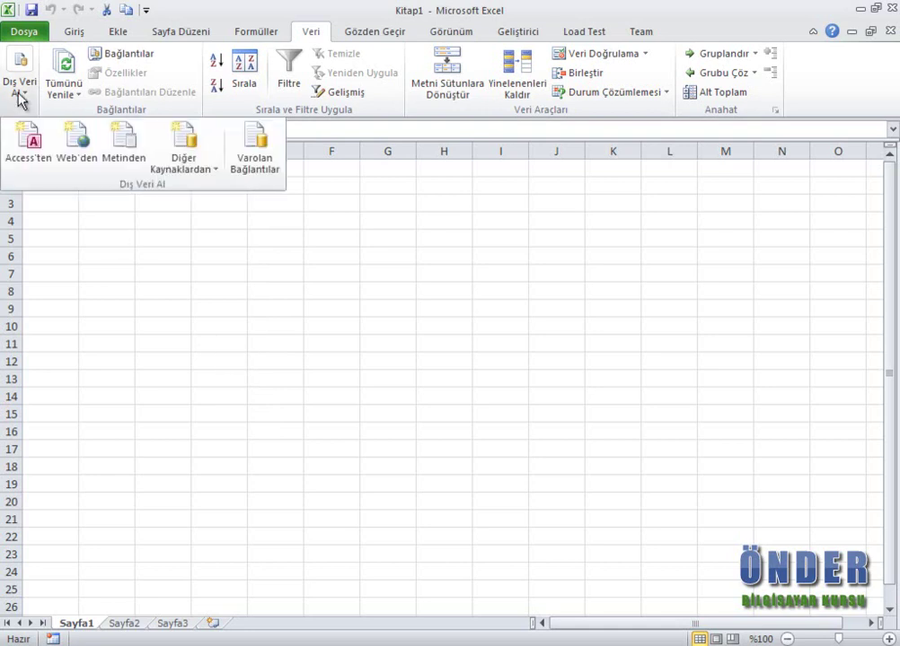
click(26, 144)
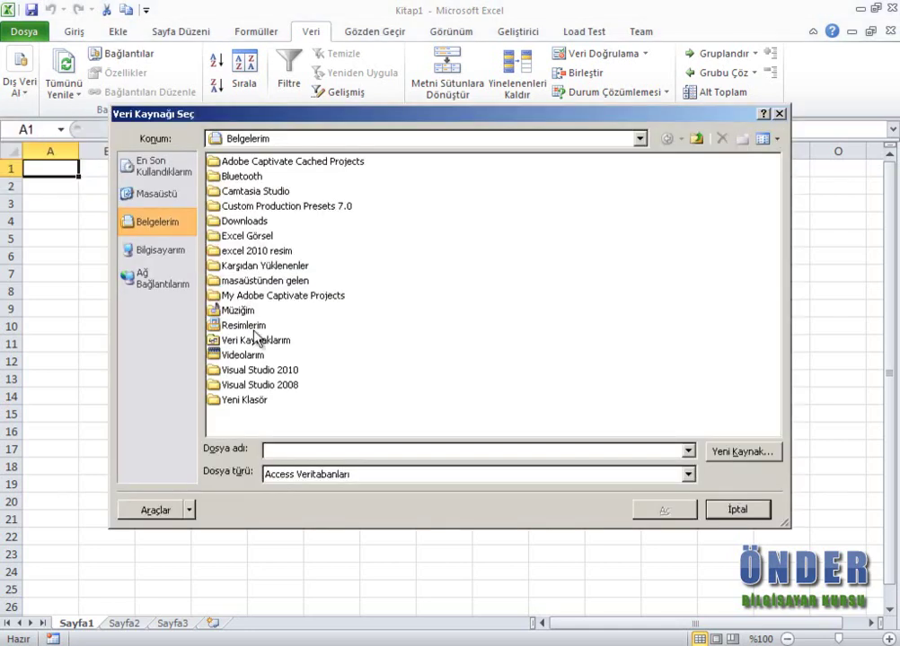
click(165, 195)
click(249, 207)
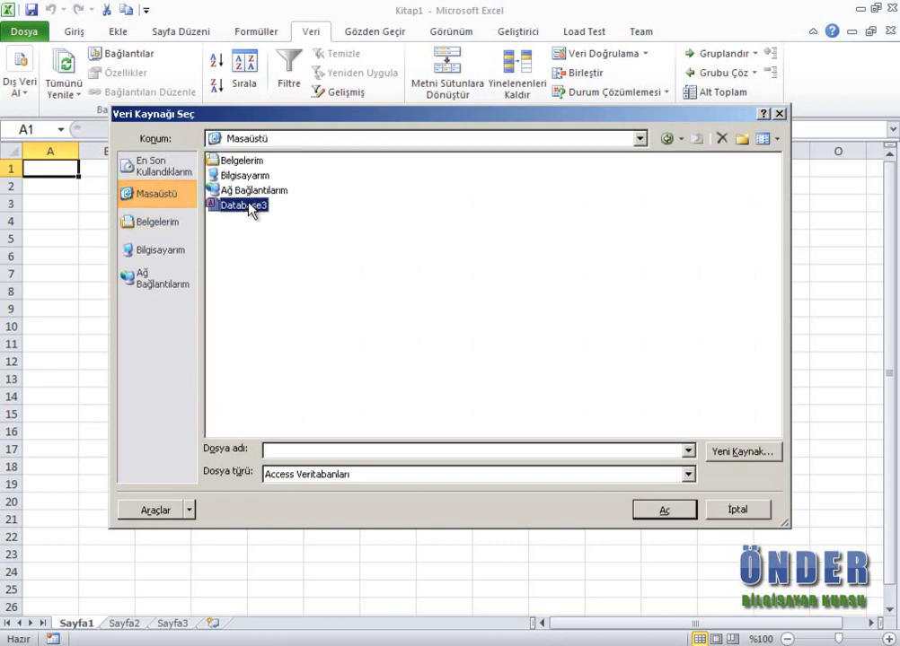
click(667, 508)
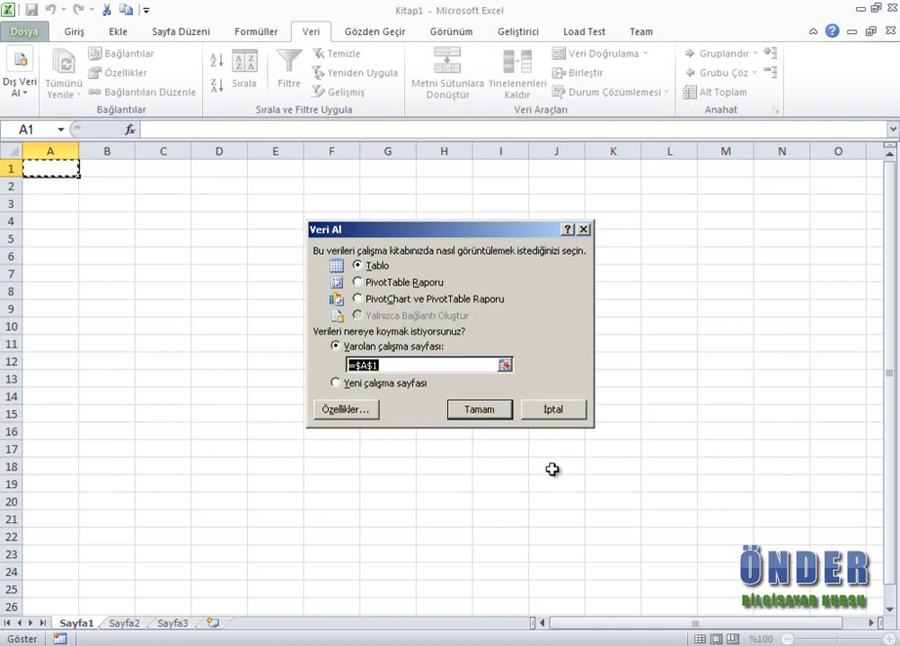
Import the Access data as a Tablo at $A$1, then select cell A7
click(365, 267)
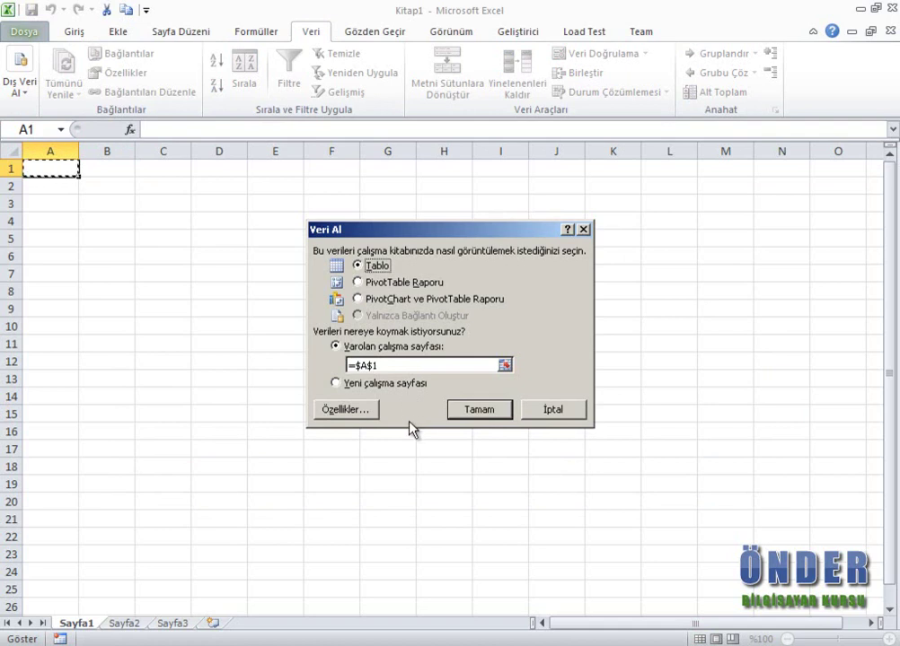
click(468, 409)
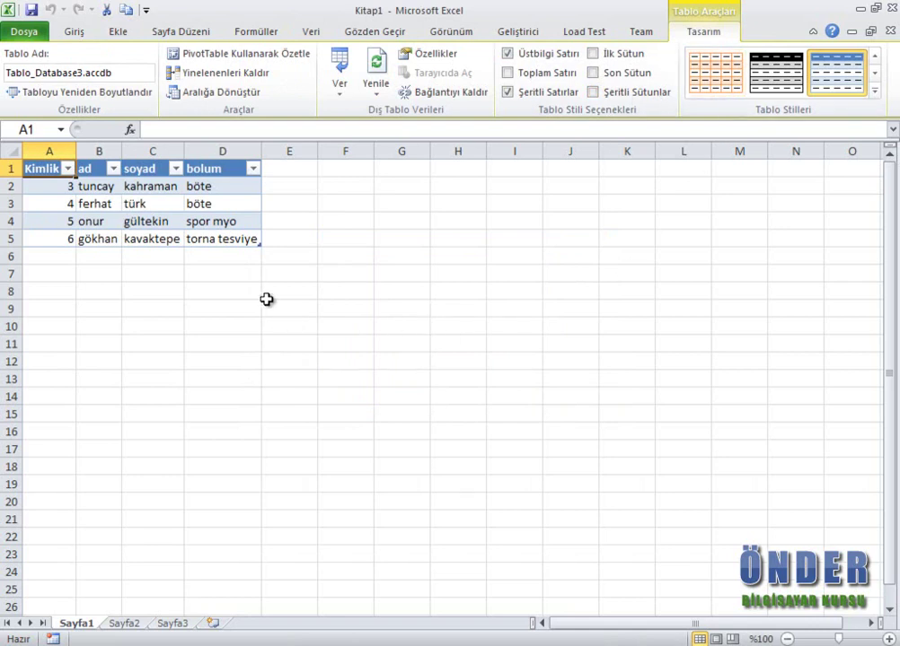
click(43, 280)
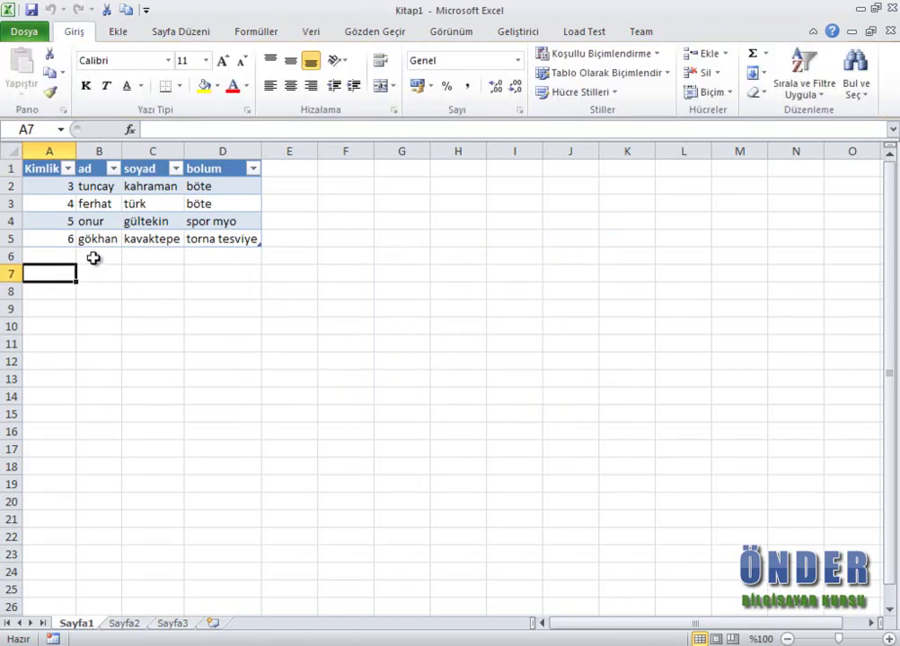
Create a web query (Web'den) of google.com.tr placing its data at $A$7
click(321, 37)
click(21, 86)
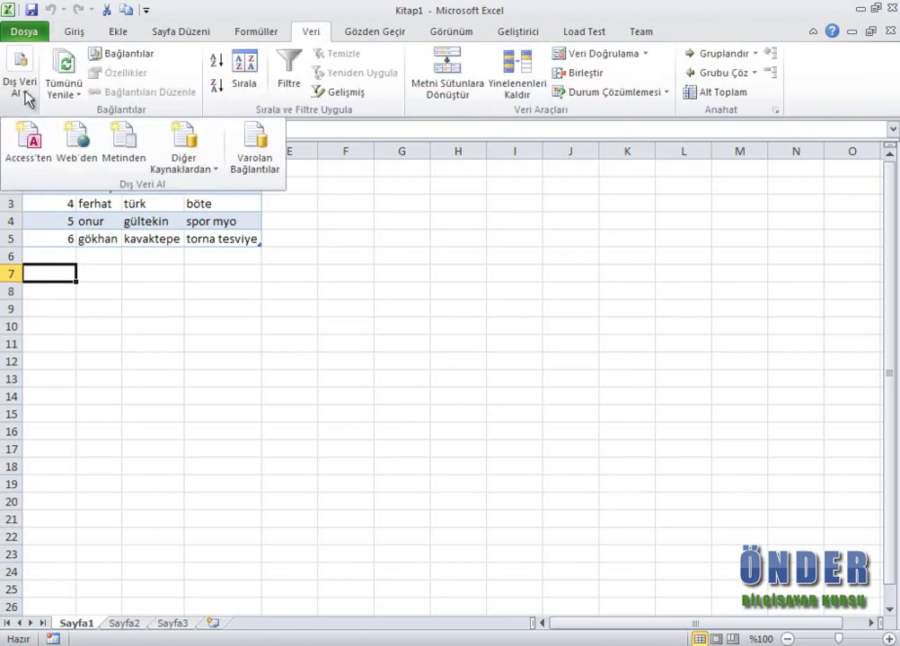
click(79, 142)
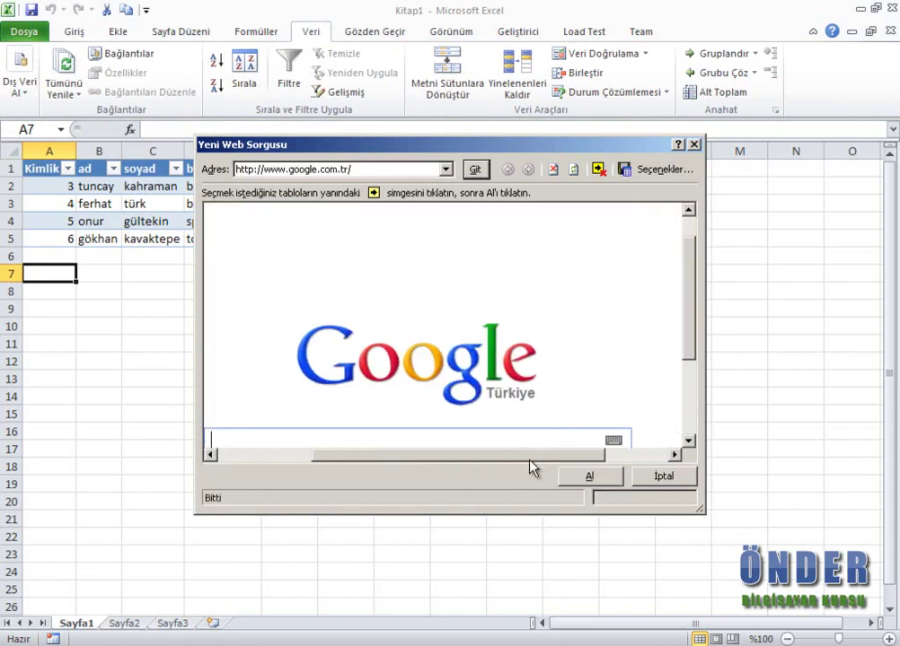
drag(509, 455, 585, 458)
drag(687, 316, 686, 387)
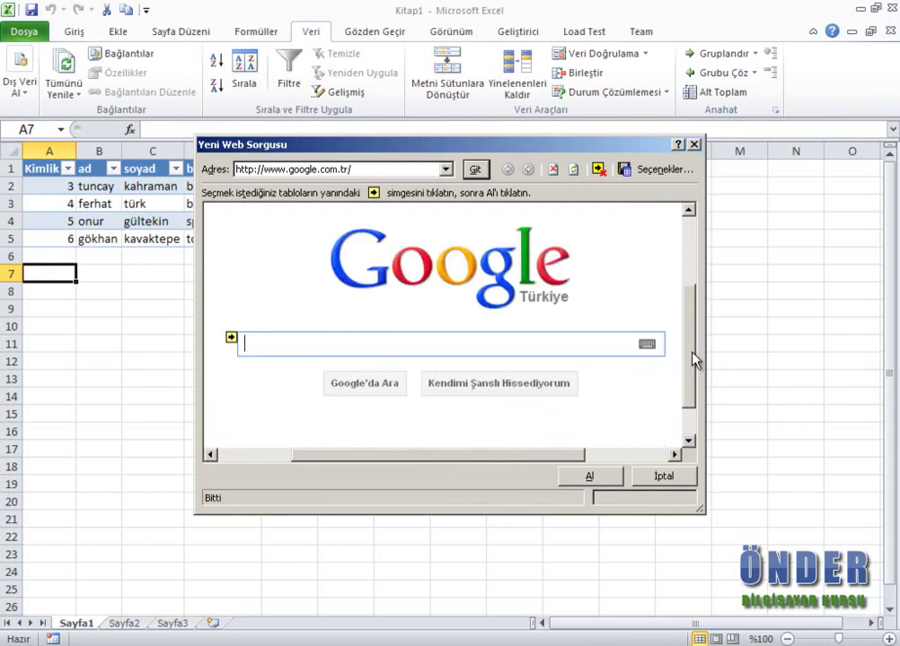
click(589, 476)
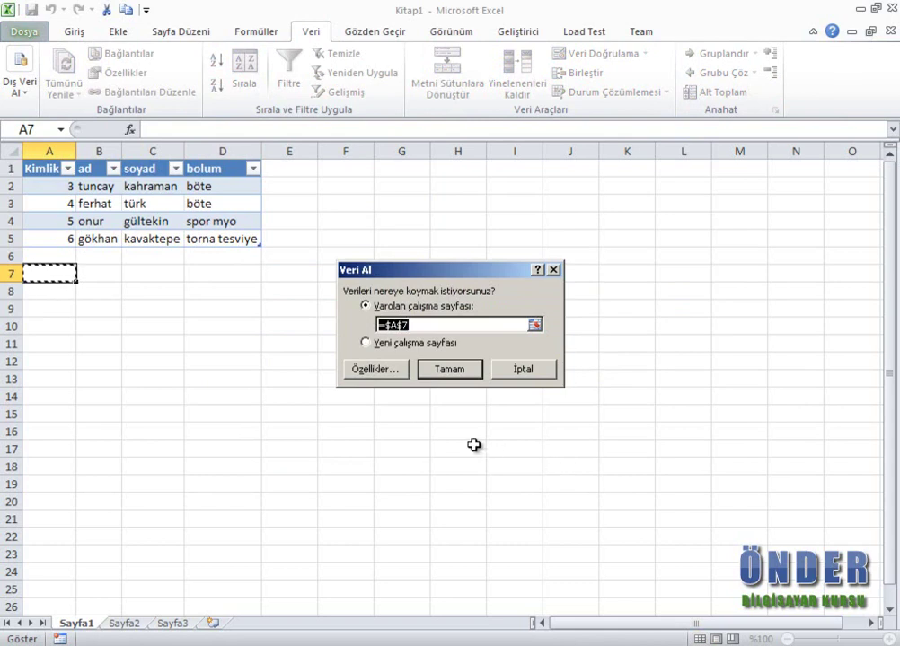
click(444, 370)
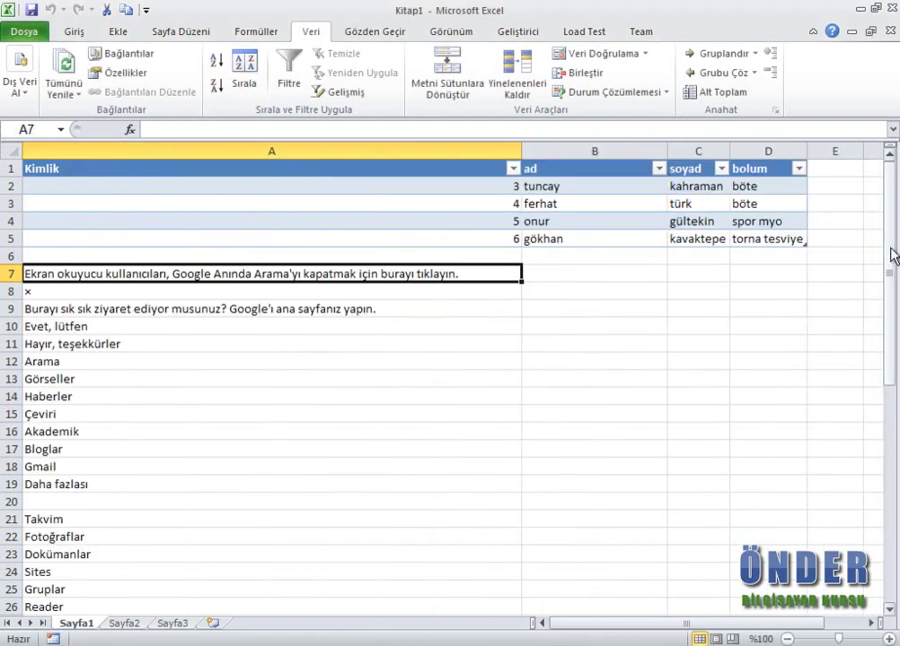
Delete columns A–D, clearing the Access table and Google page text
drag(893, 254, 889, 473)
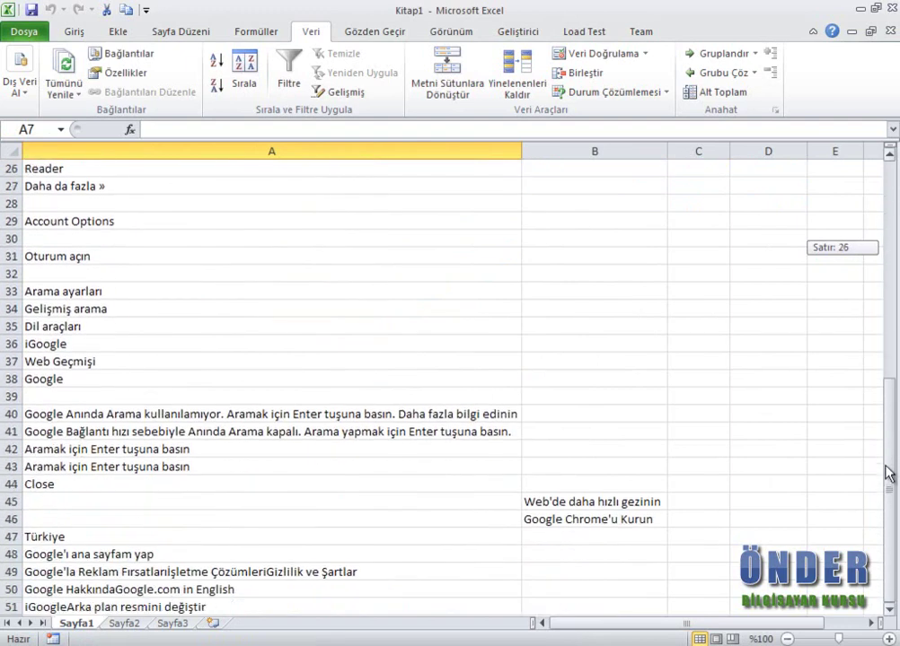
drag(889, 474, 897, 249)
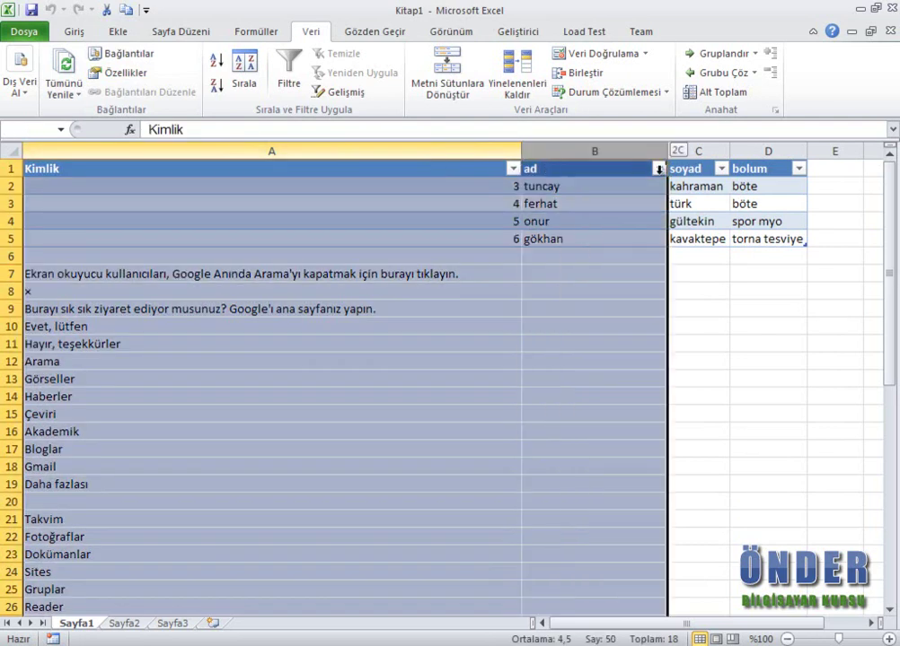
drag(258, 150, 770, 151)
right_click(684, 150)
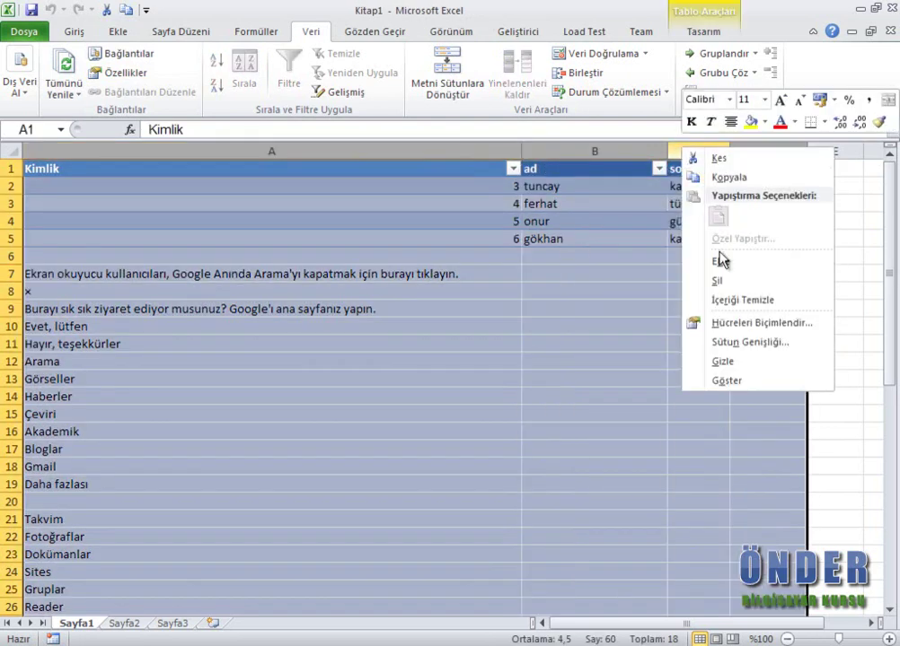
click(720, 281)
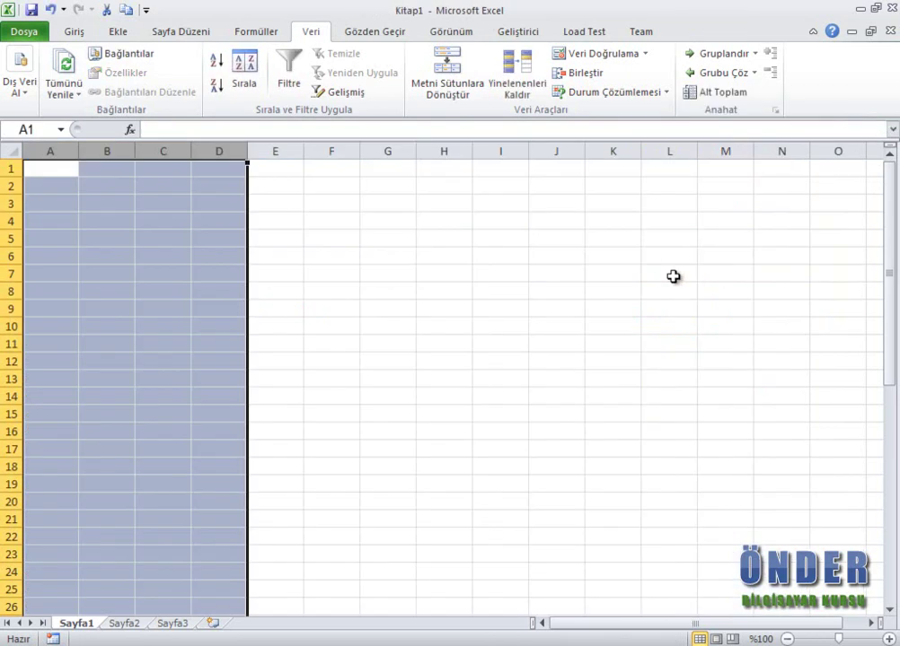
click(60, 168)
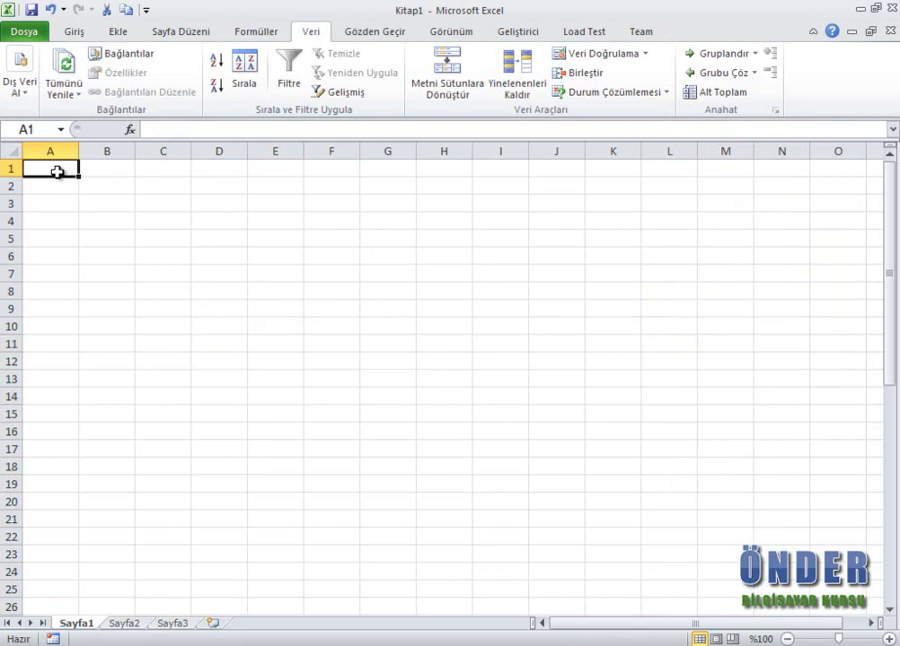
Start a text import of the desktop file Yeni Metin Belgesi.txt
click(21, 90)
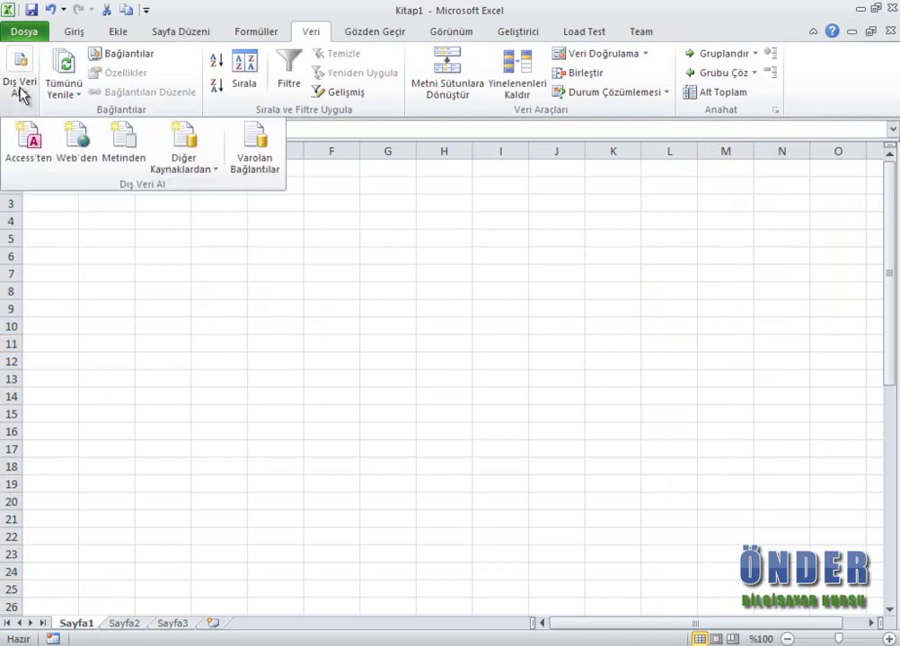
click(135, 155)
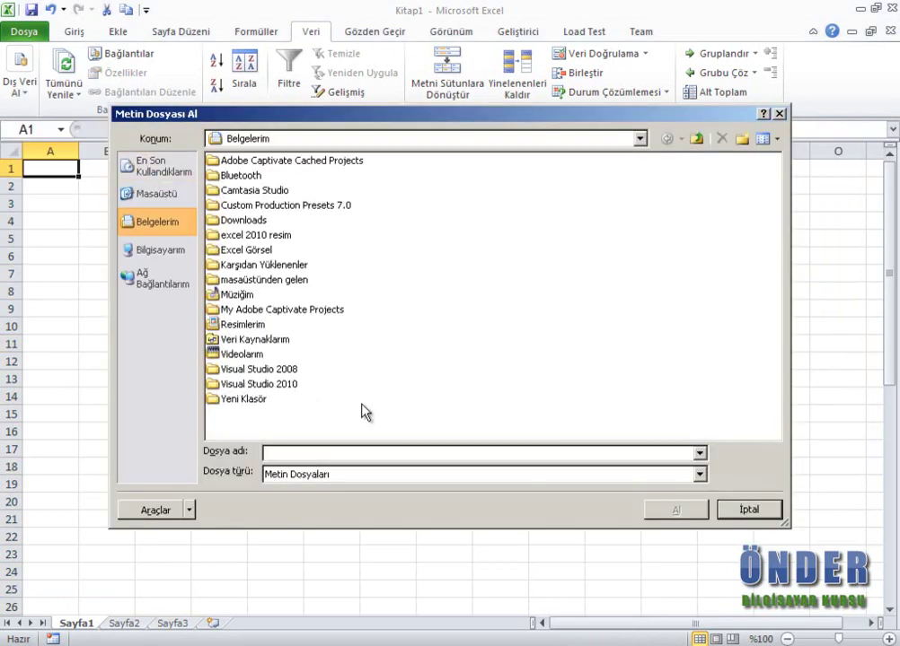
click(166, 193)
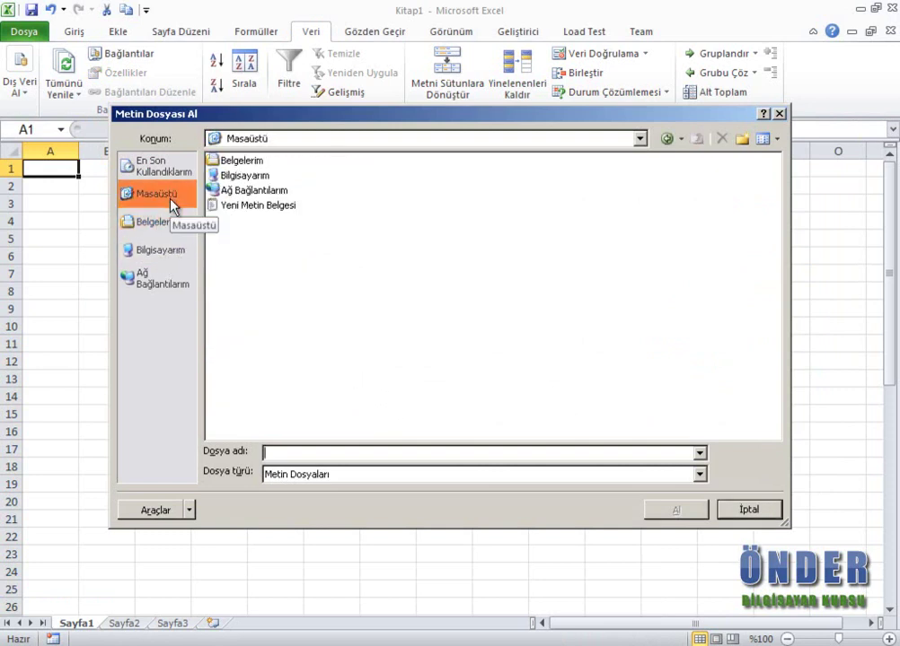
click(240, 205)
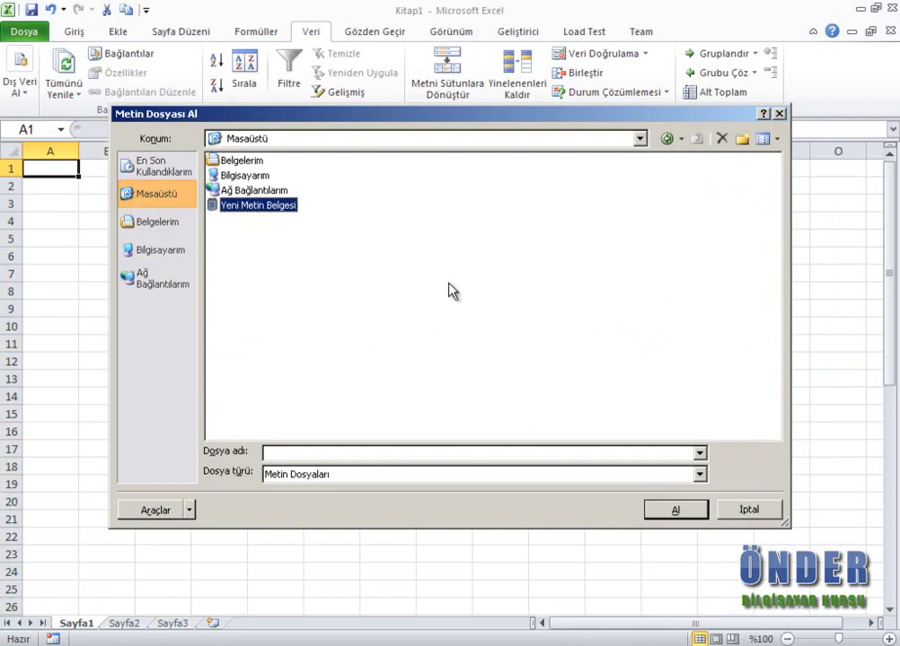
click(674, 510)
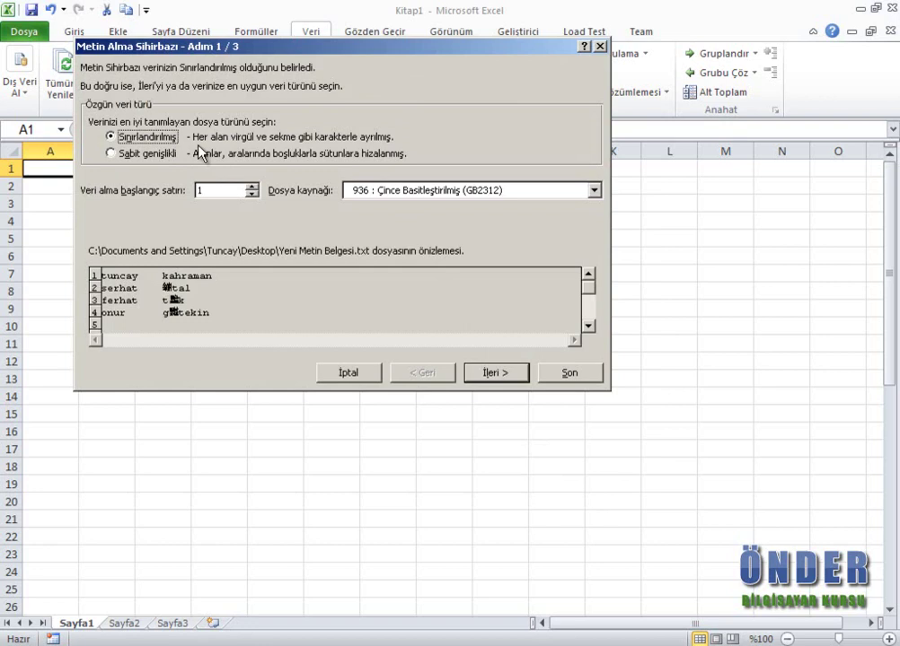
Set the import to fixed width with file origin 1254 Turkish (Windows), starting at row 1
click(153, 159)
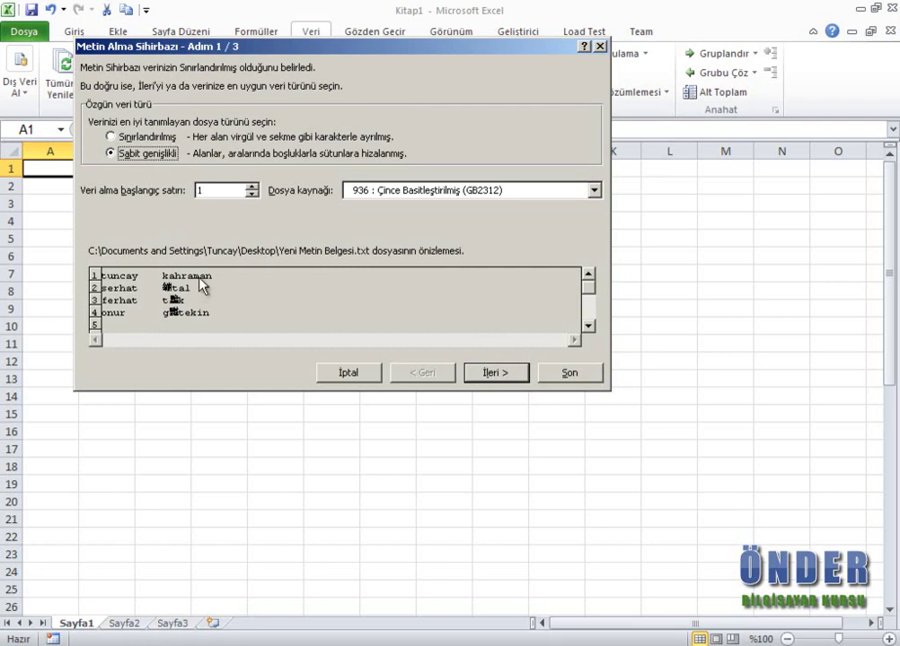
click(253, 186)
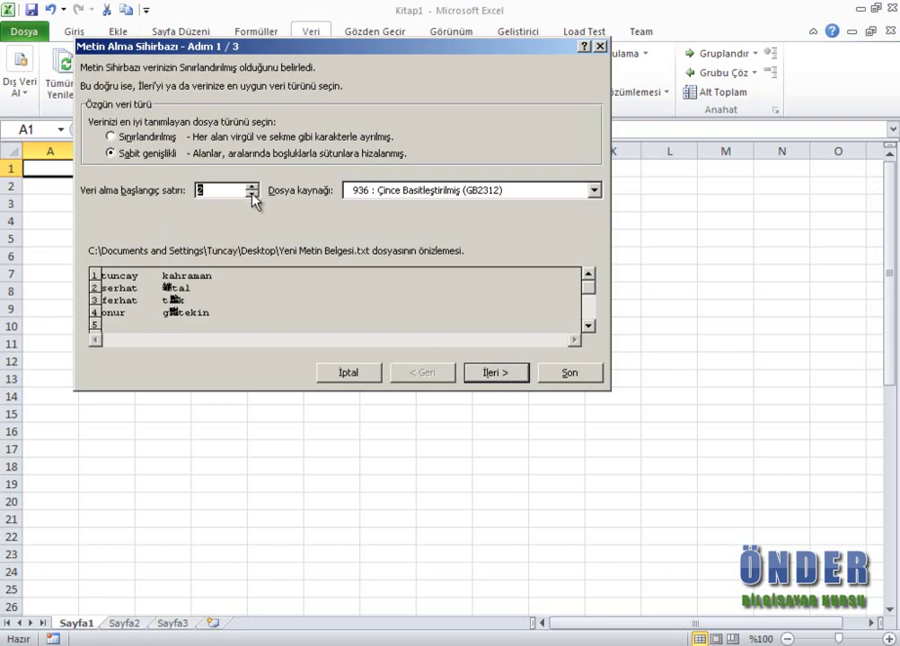
click(253, 195)
click(595, 190)
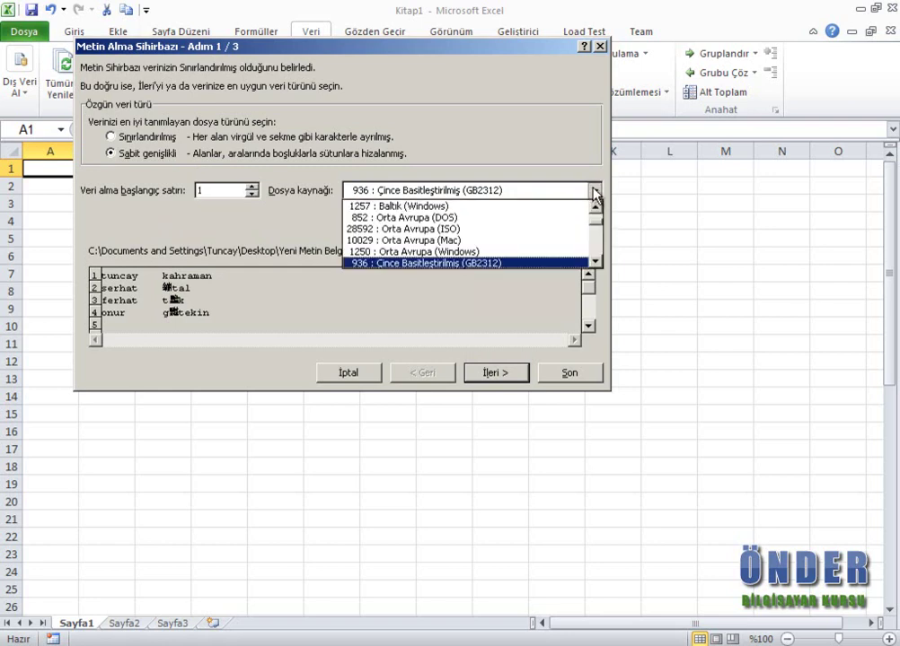
click(595, 261)
drag(595, 262, 595, 262)
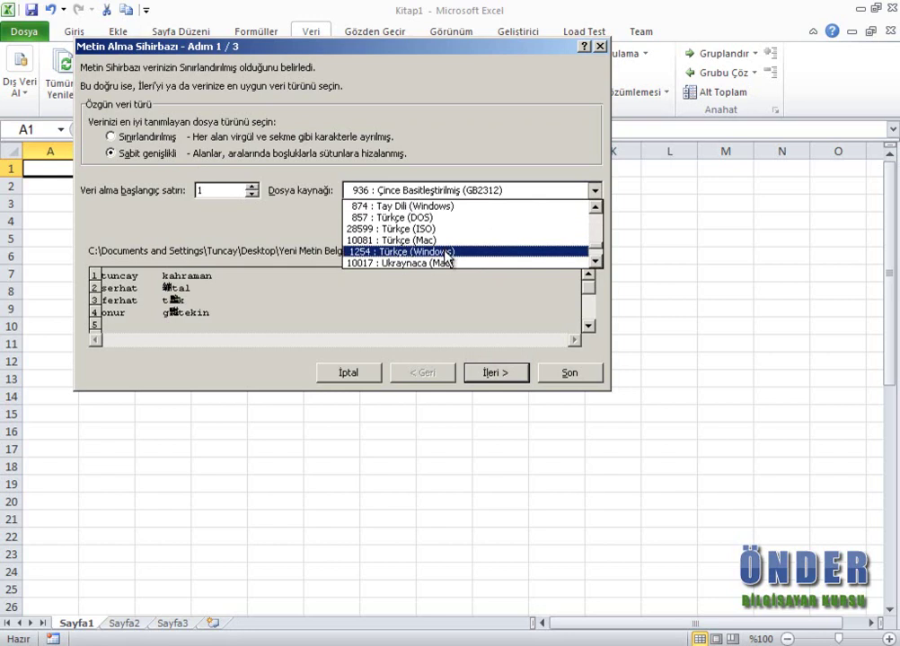
click(448, 252)
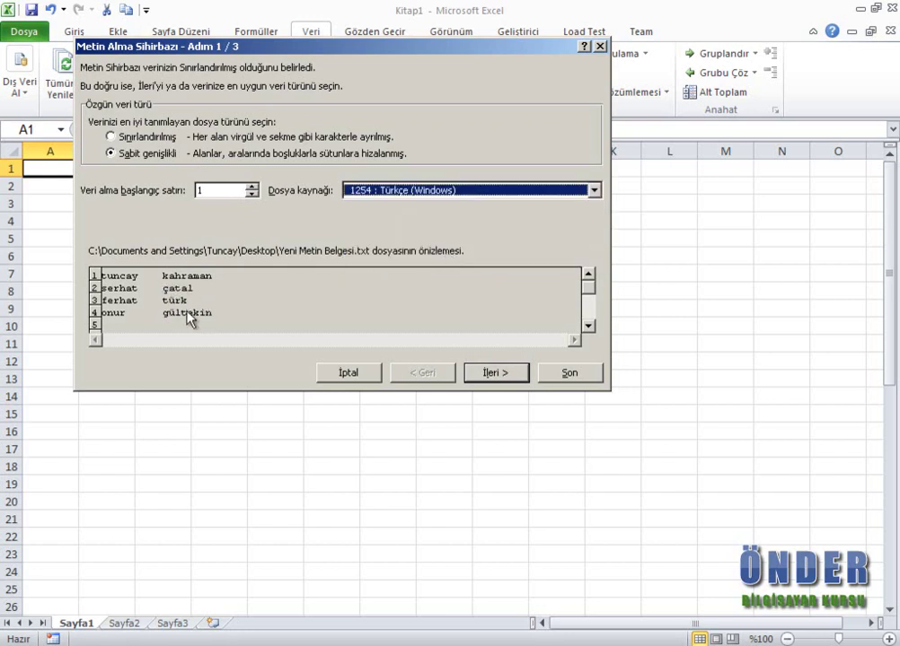
click(478, 374)
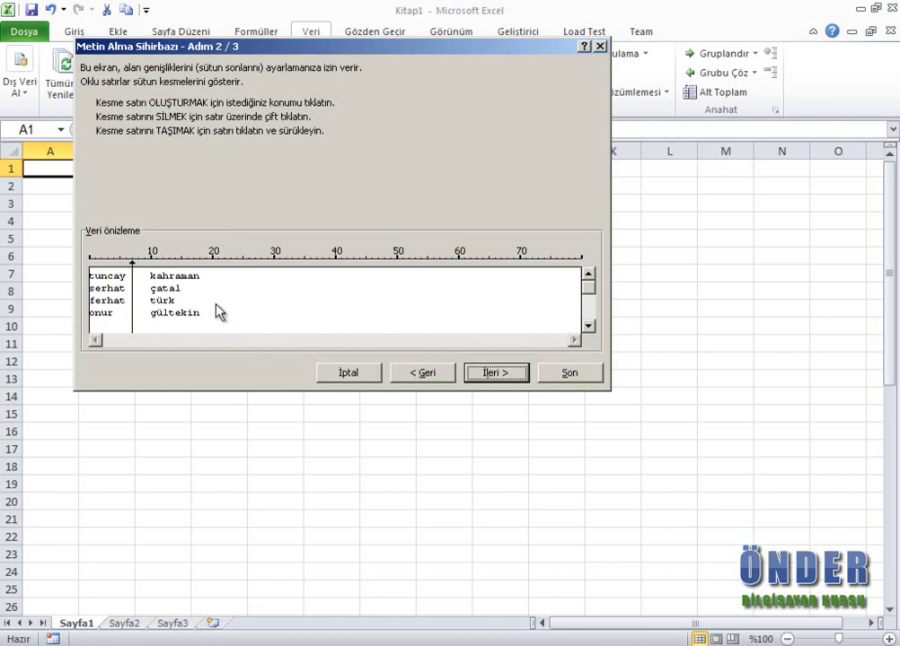
Place a column break between first names and surnames in the preview
click(218, 269)
click(224, 270)
drag(225, 270, 238, 272)
click(478, 374)
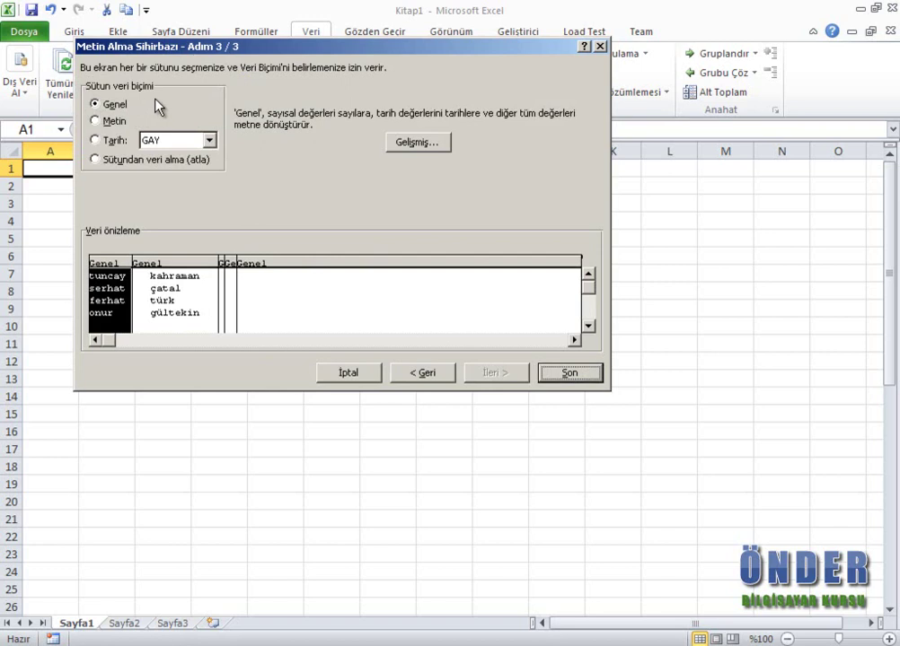
Give the first column Text format and finish the import at $A$1
click(115, 121)
click(115, 140)
click(137, 162)
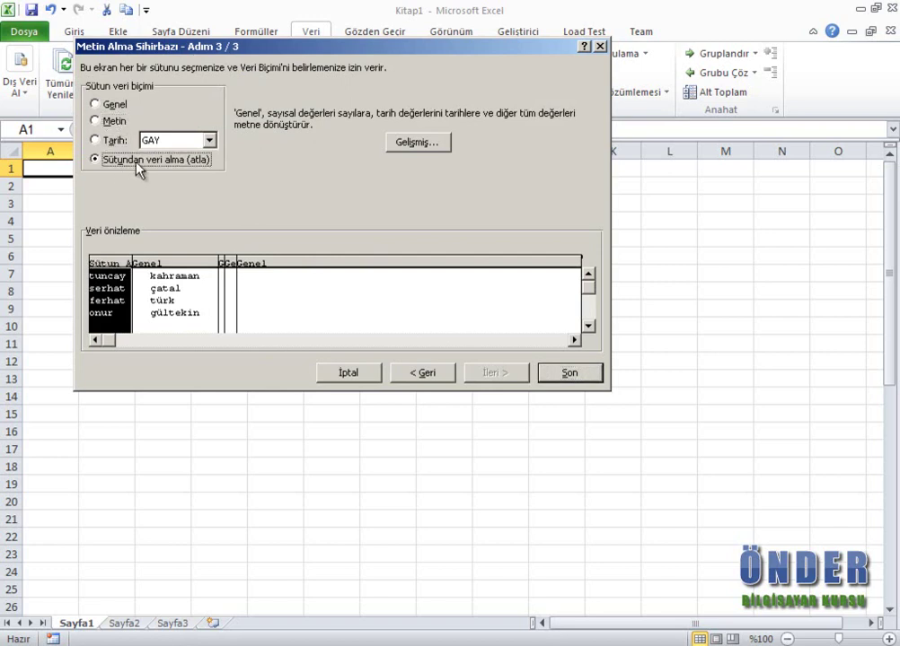
click(114, 124)
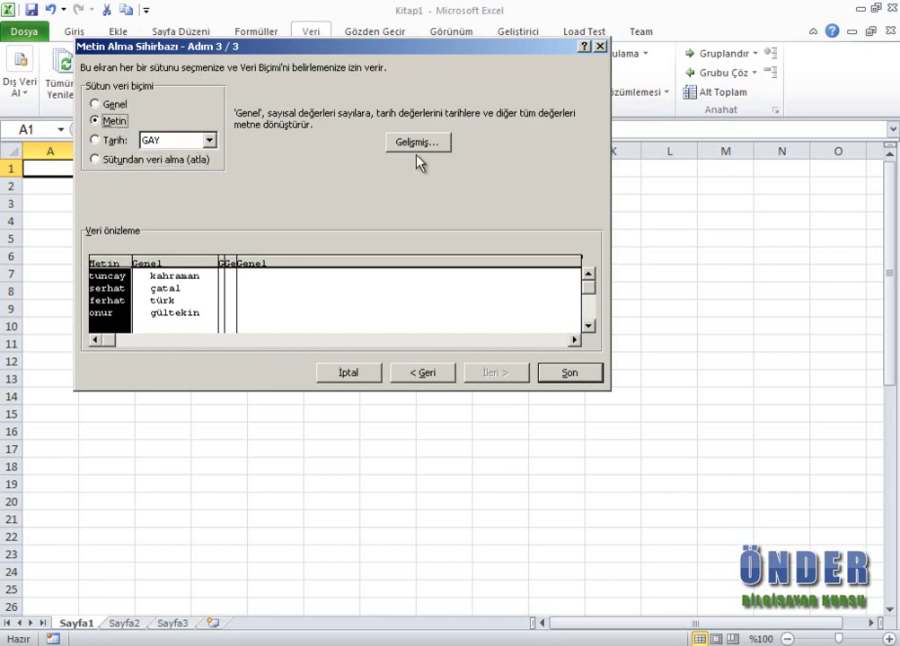
click(554, 376)
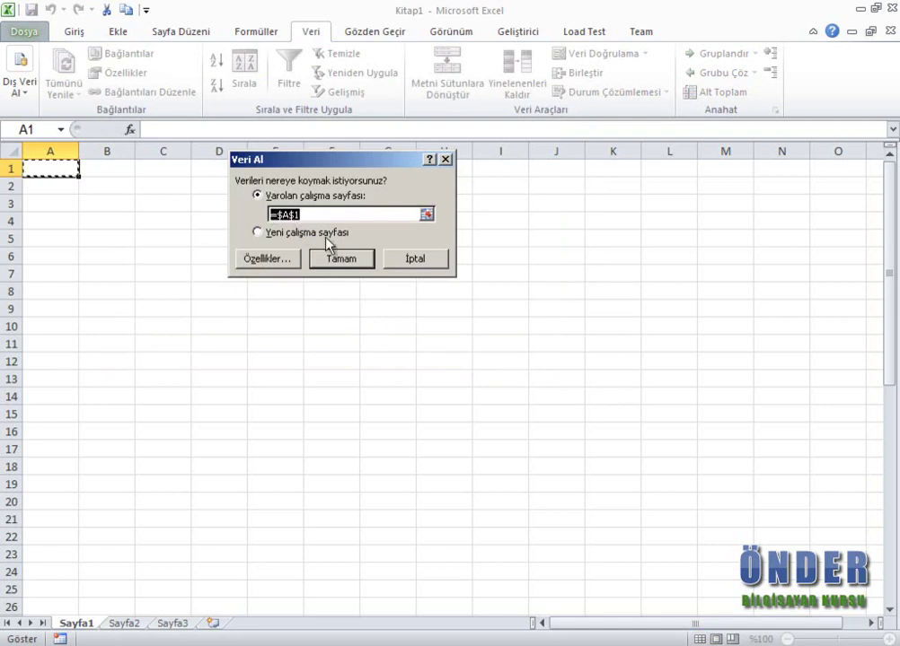
click(339, 259)
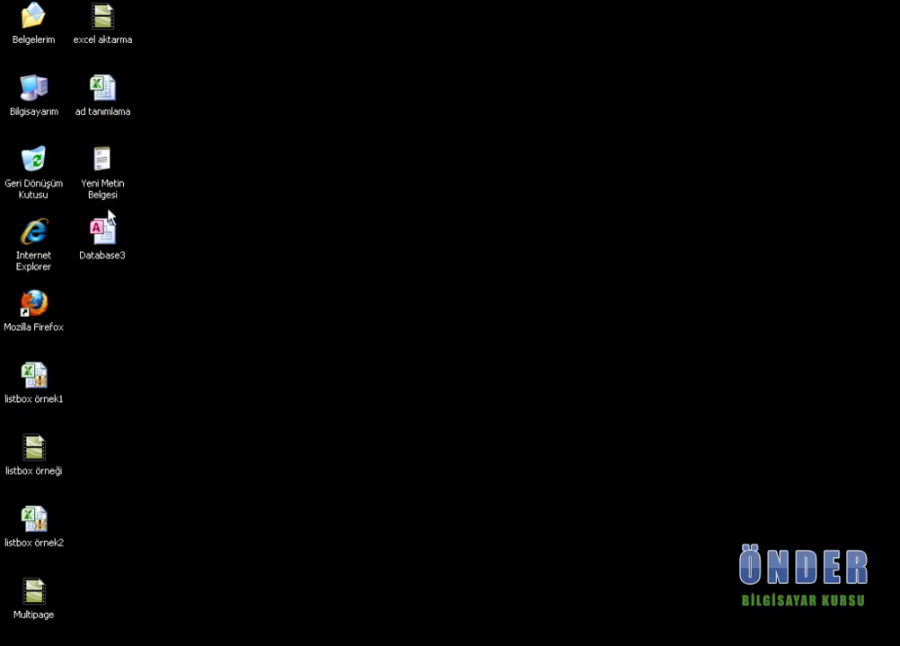
Add a fifth line with a person's first name and surname to Yeni Metin Belgesi.txt and save it
click(104, 186)
double_click(103, 187)
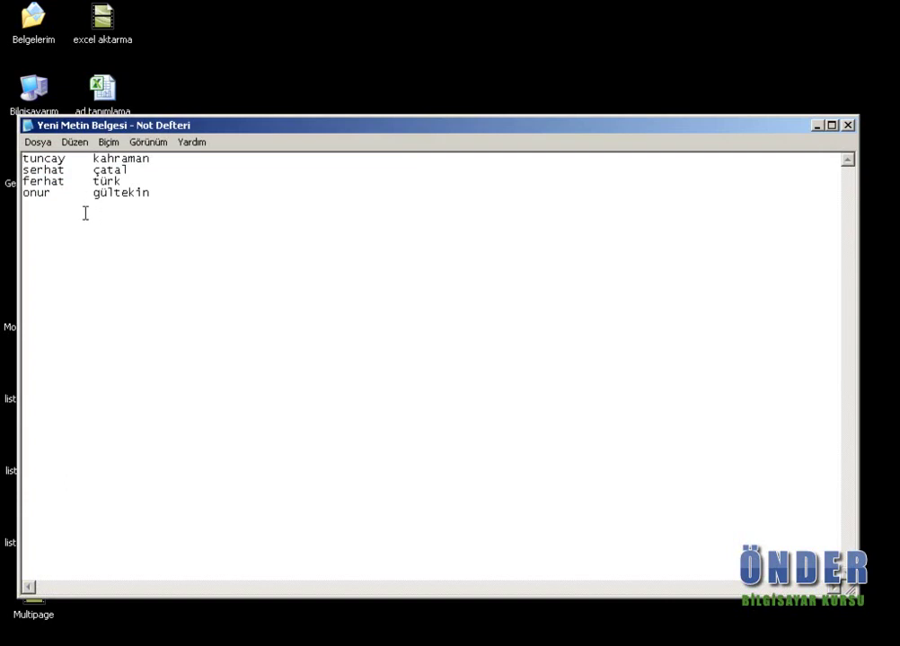
click(272, 199)
text(gökhan  )
text(  kavaktepe)
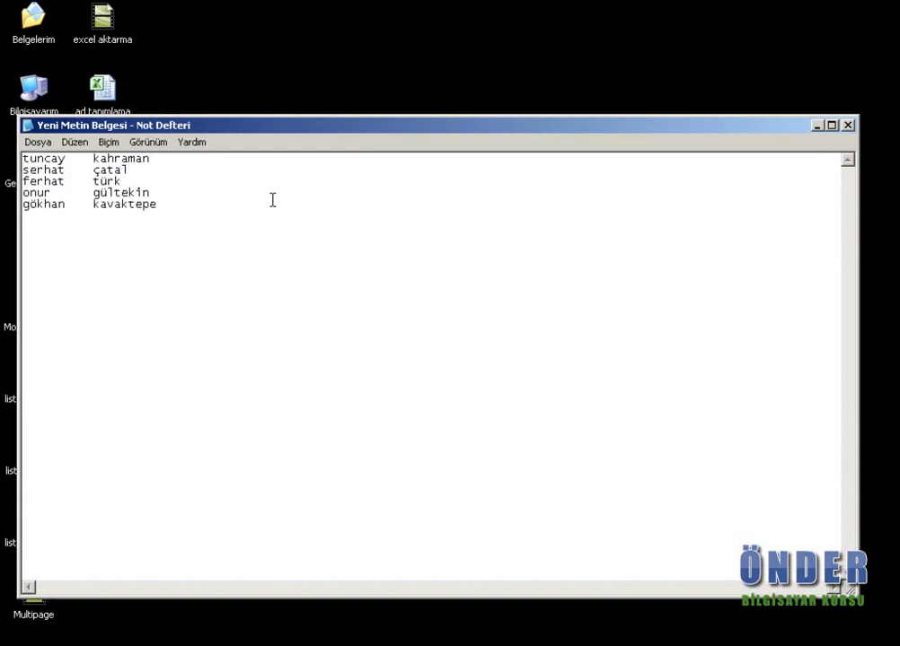
click(847, 124)
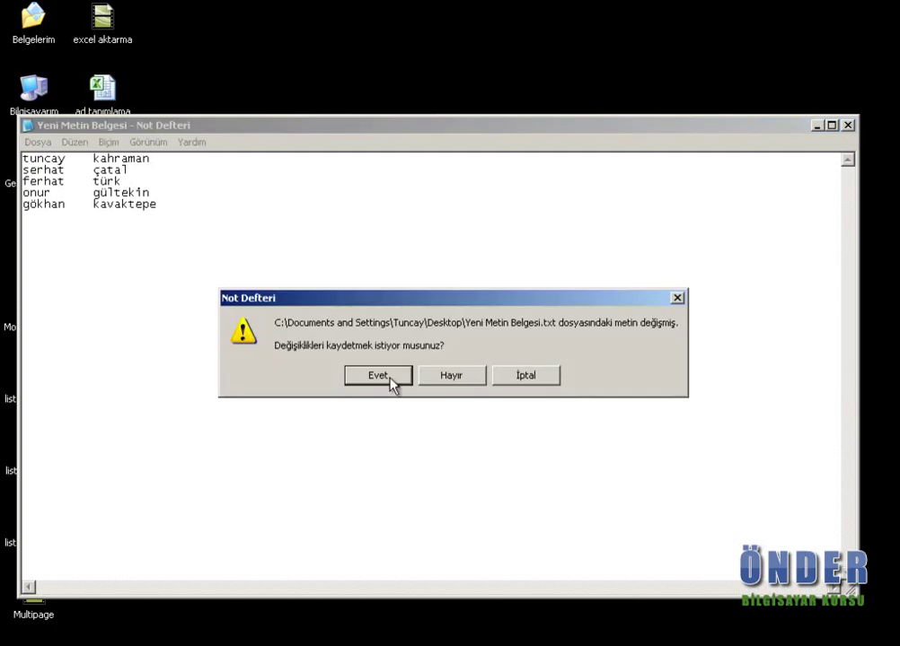
click(389, 376)
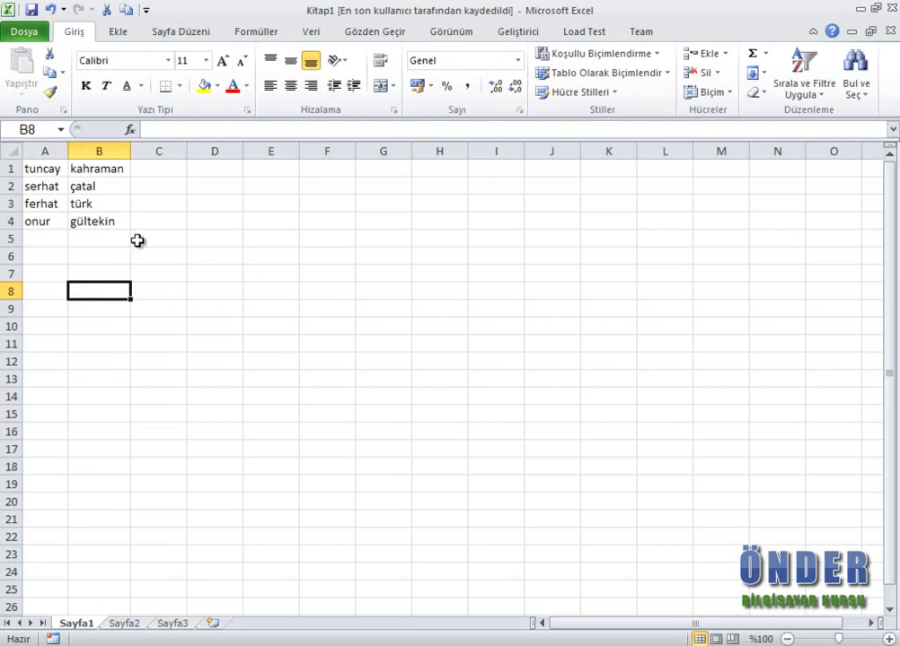
Refresh all data from cell A1, re-importing Yeni Metin Belgesi.txt
click(50, 170)
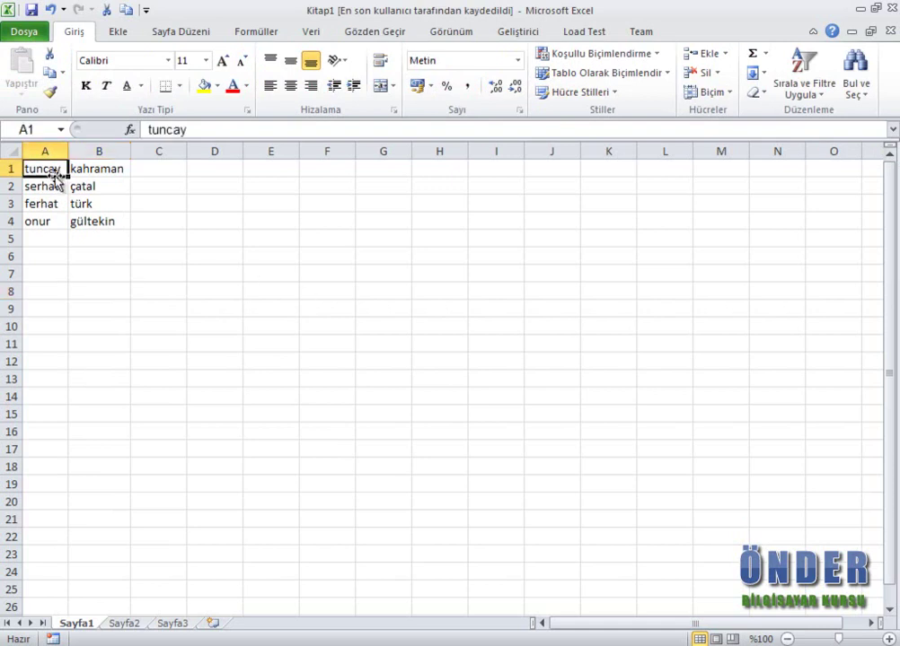
click(312, 32)
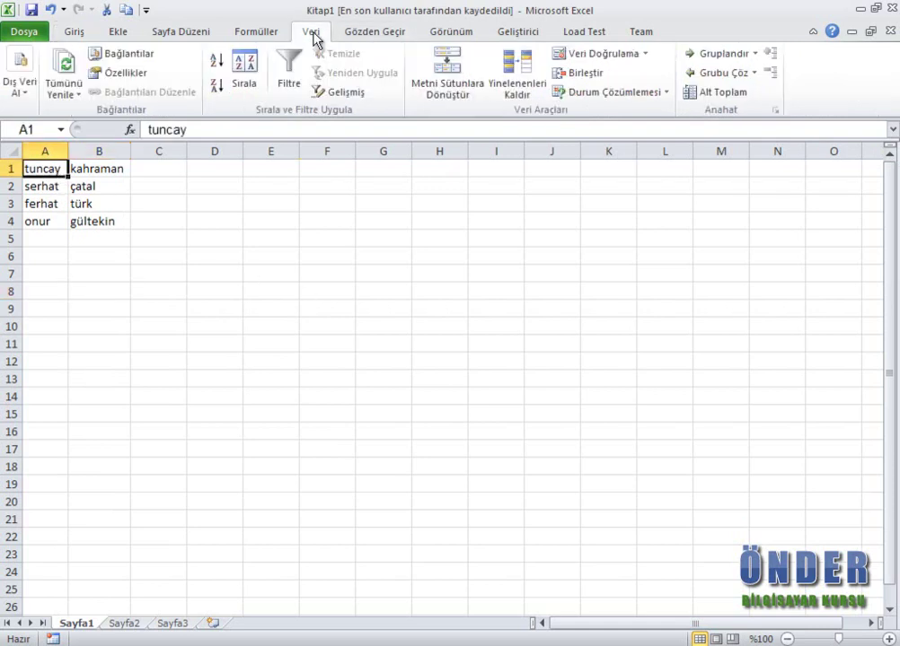
click(62, 63)
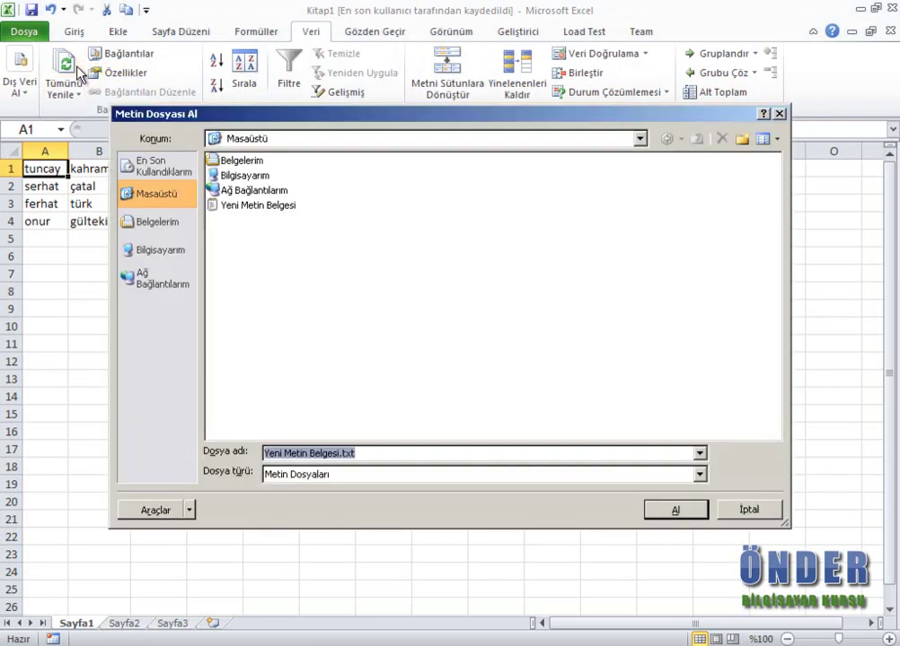
click(261, 206)
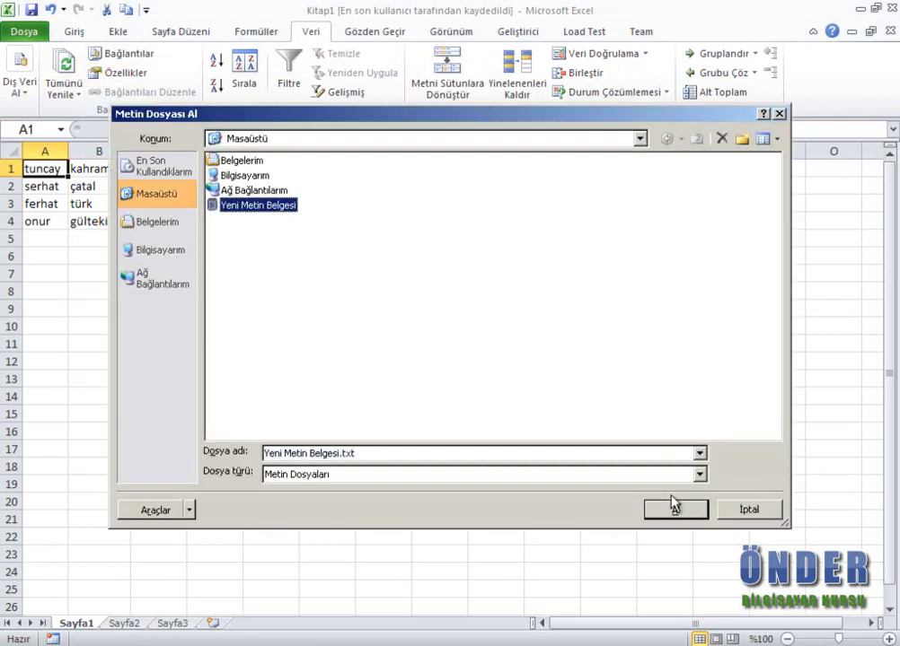
click(675, 509)
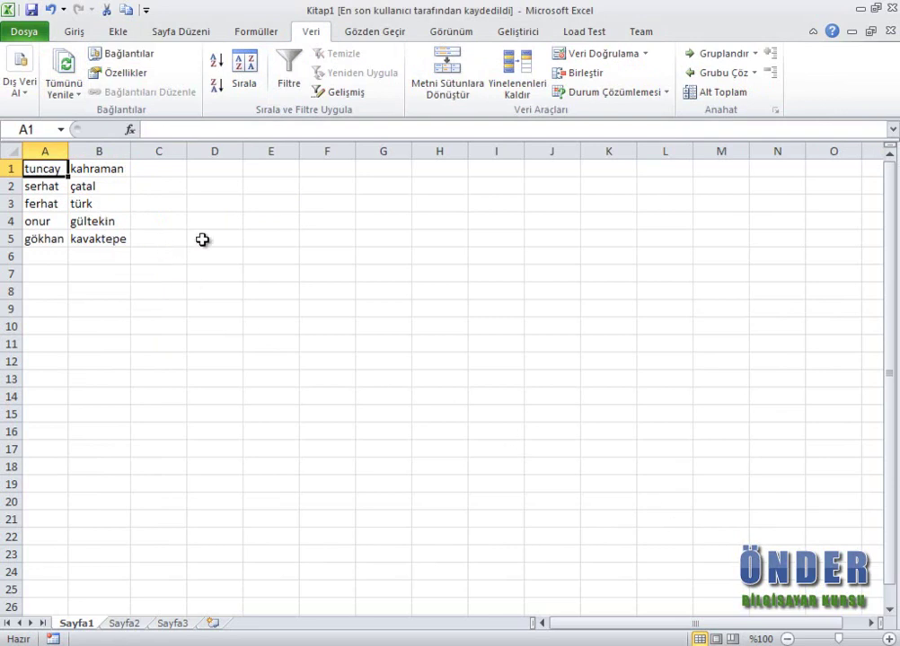
Import the Tablo table from Desktop\Database3 as a table starting at cell D1
click(211, 168)
click(15, 88)
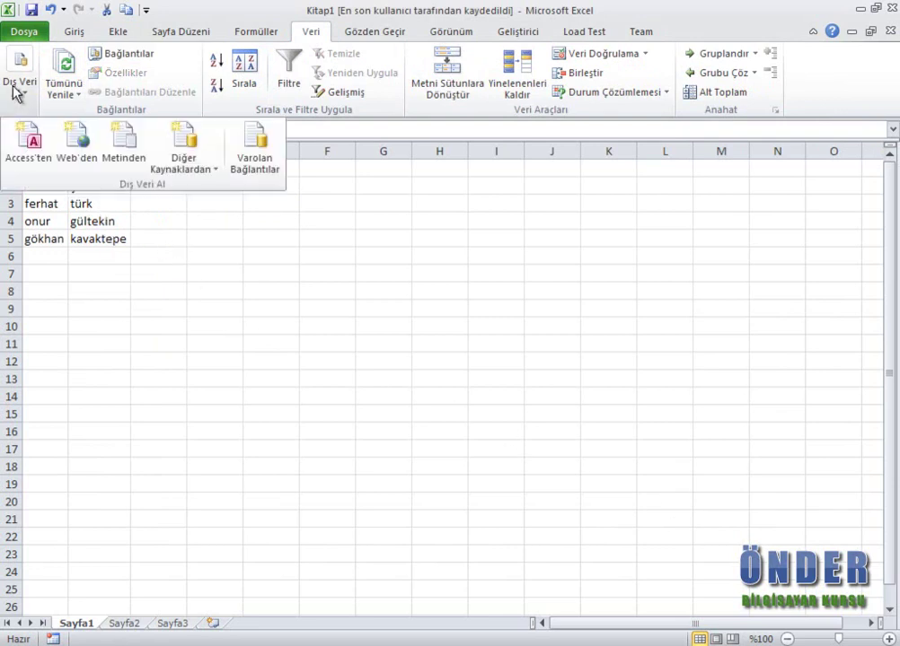
click(22, 99)
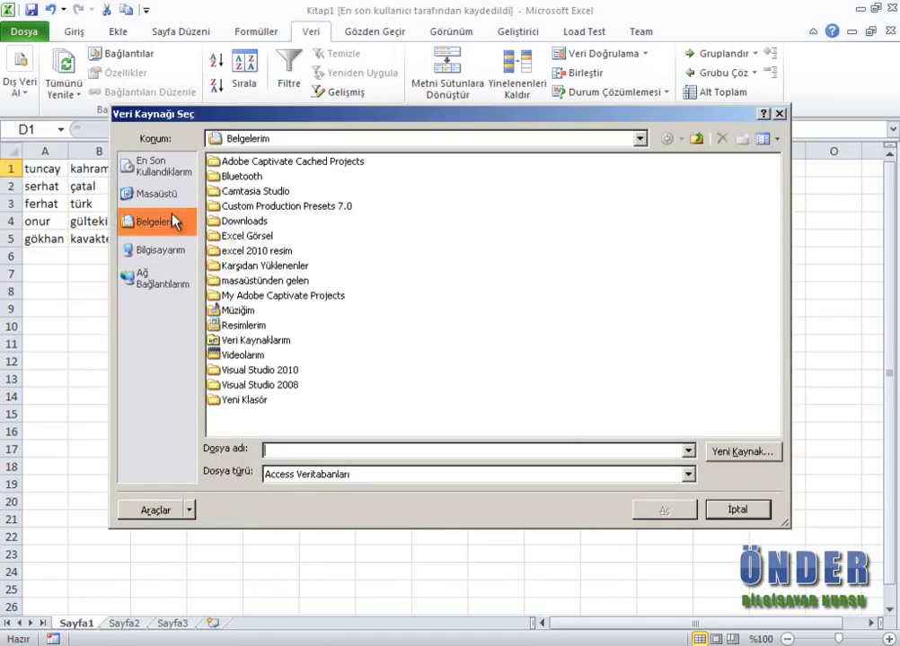
click(163, 195)
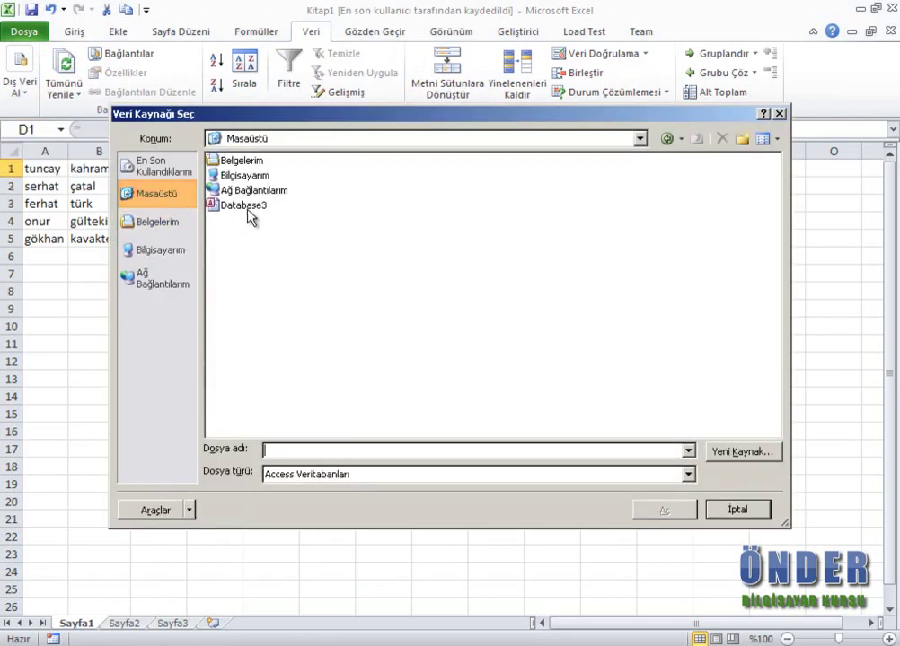
click(247, 207)
click(681, 500)
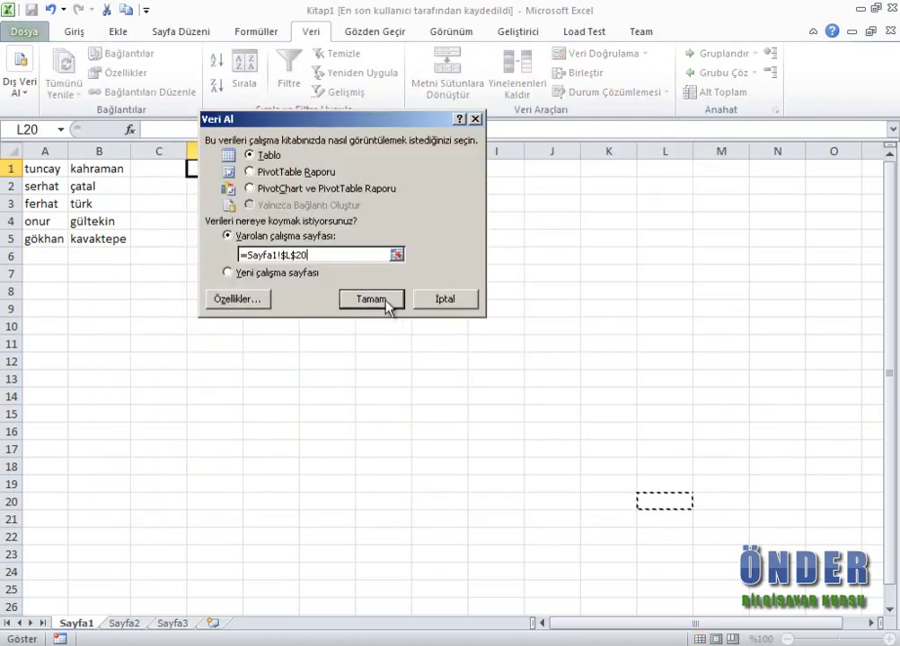
click(185, 169)
click(188, 170)
click(369, 299)
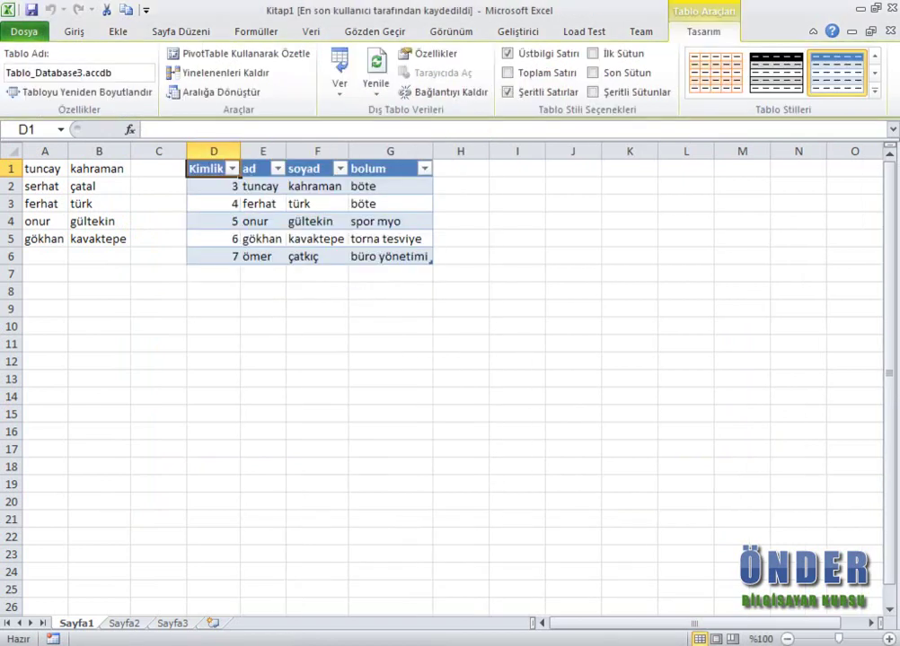
Save and close the workbook, then open Database3 from the desktop in Access
key(alt+F4)
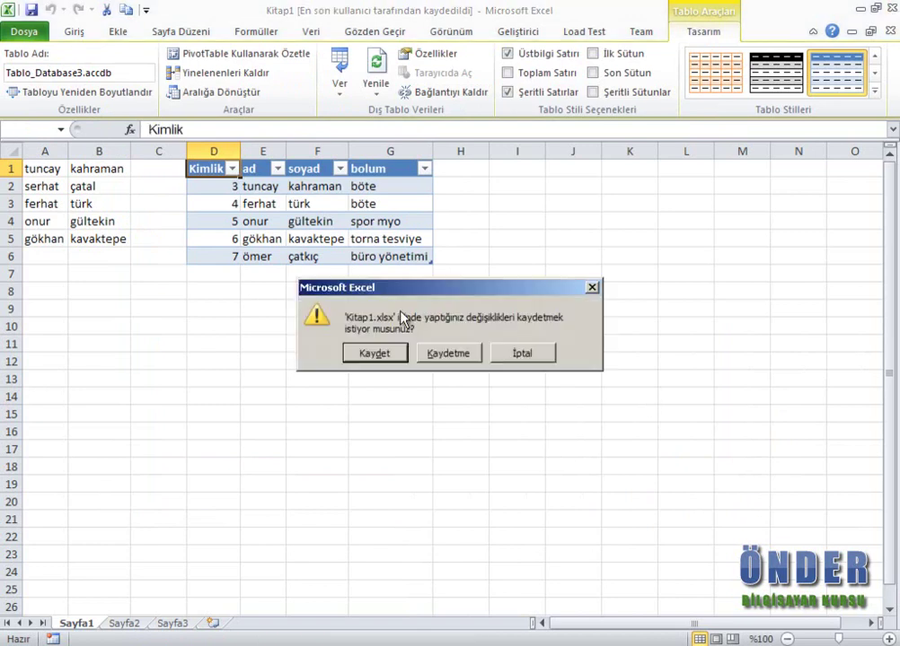
click(376, 354)
click(117, 177)
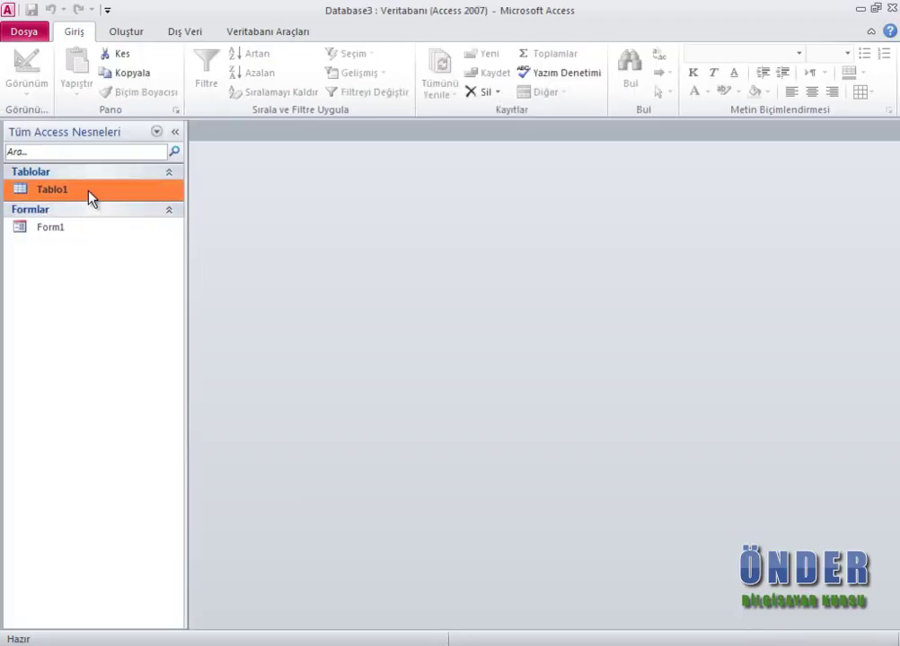
Add a new Tablo1 record with a first name, surname and bolum 'spor myo'
double_click(88, 192)
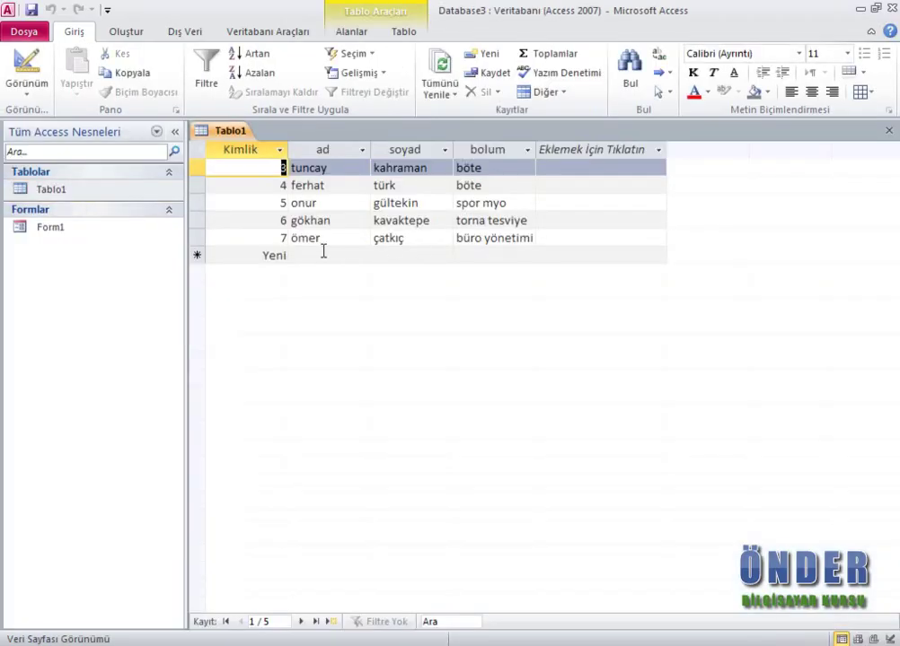
click(323, 253)
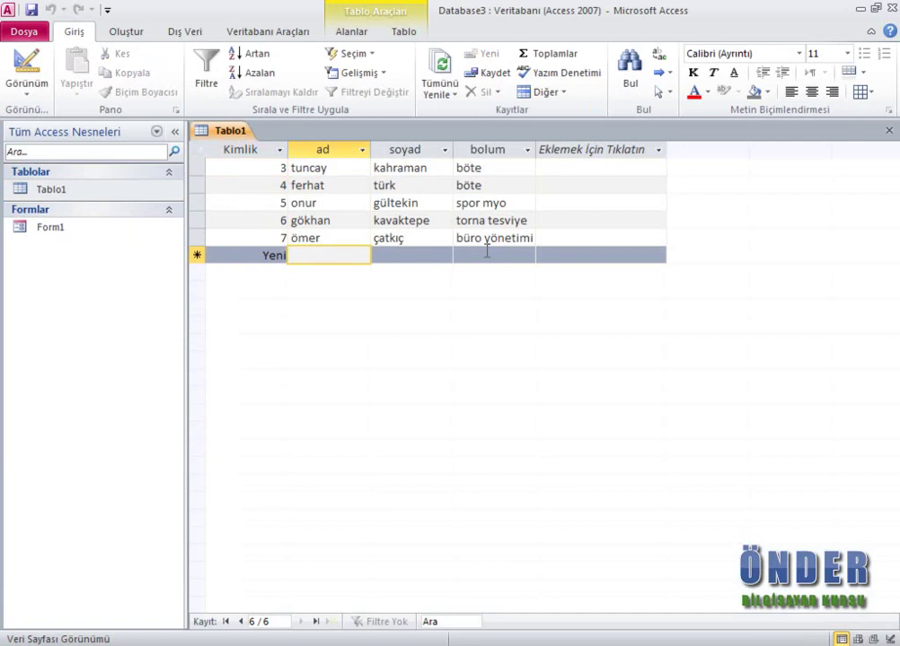
text(gökhan)
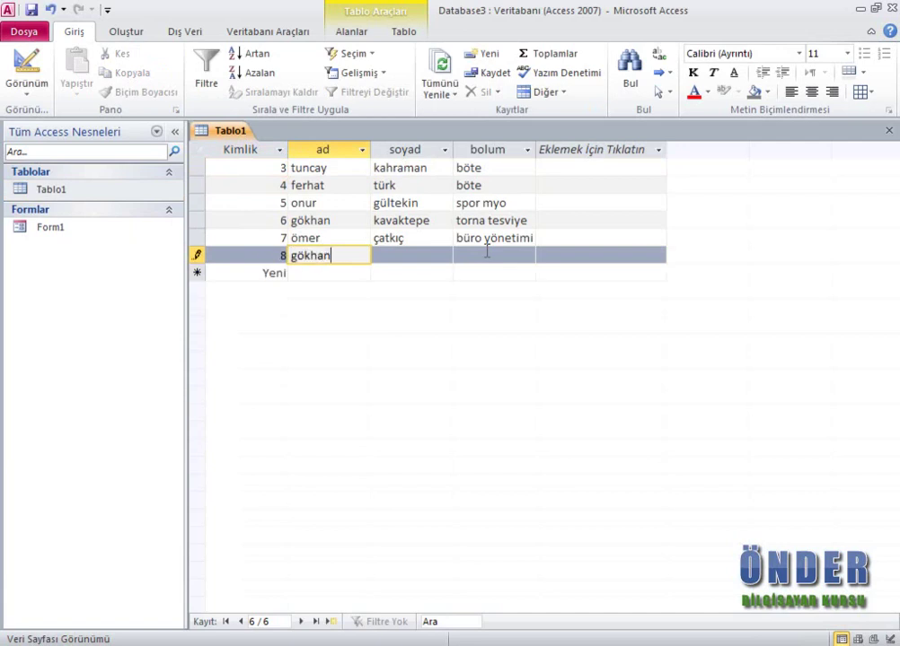
key(Tab)
text(gönül)
key(Tab)
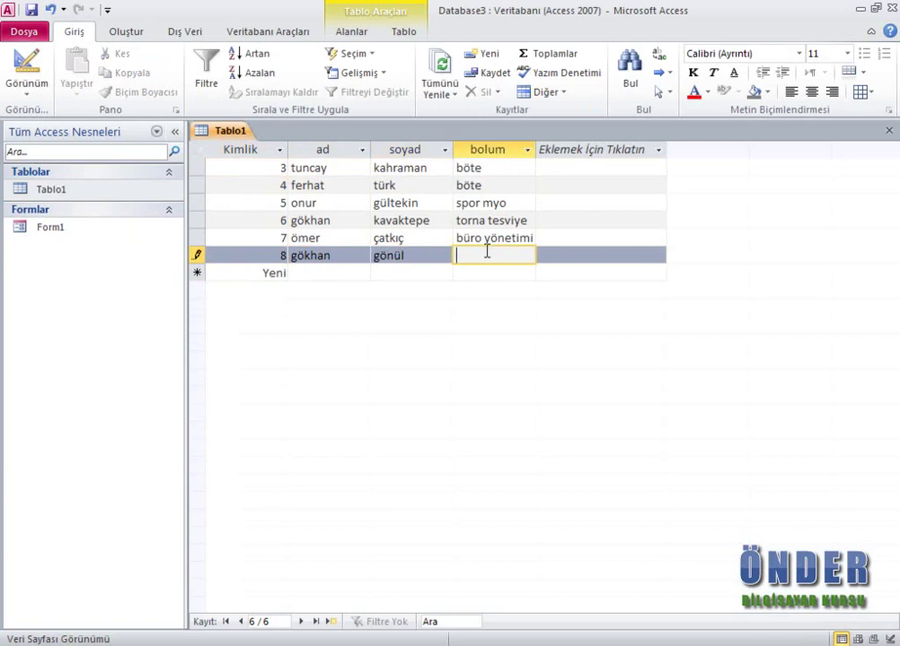
text(spor myo)
key(Up)
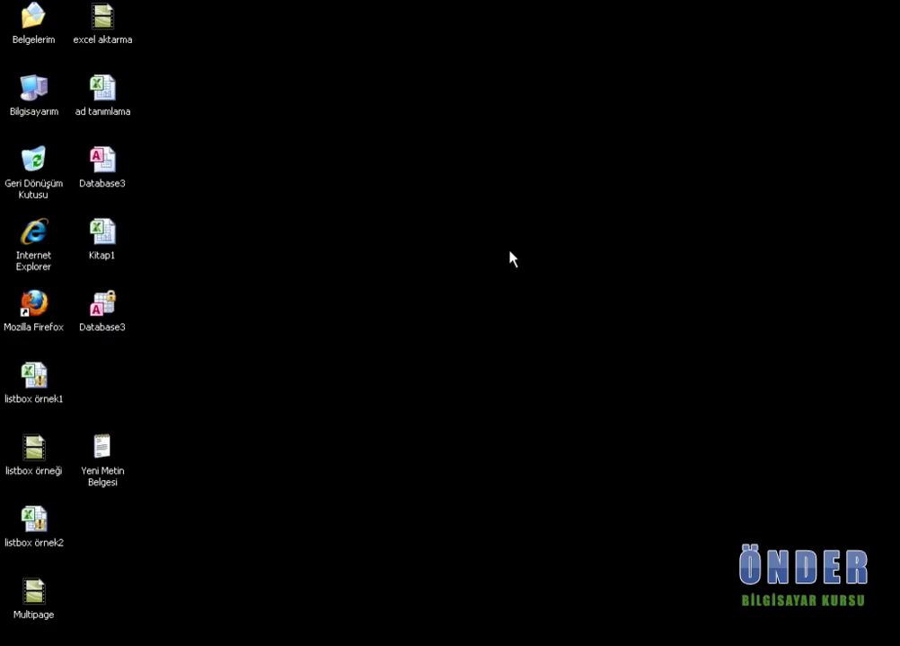
Reopen Kitap1 maximized and refresh its Access-linked table at D1 with Yenile
double_click(111, 246)
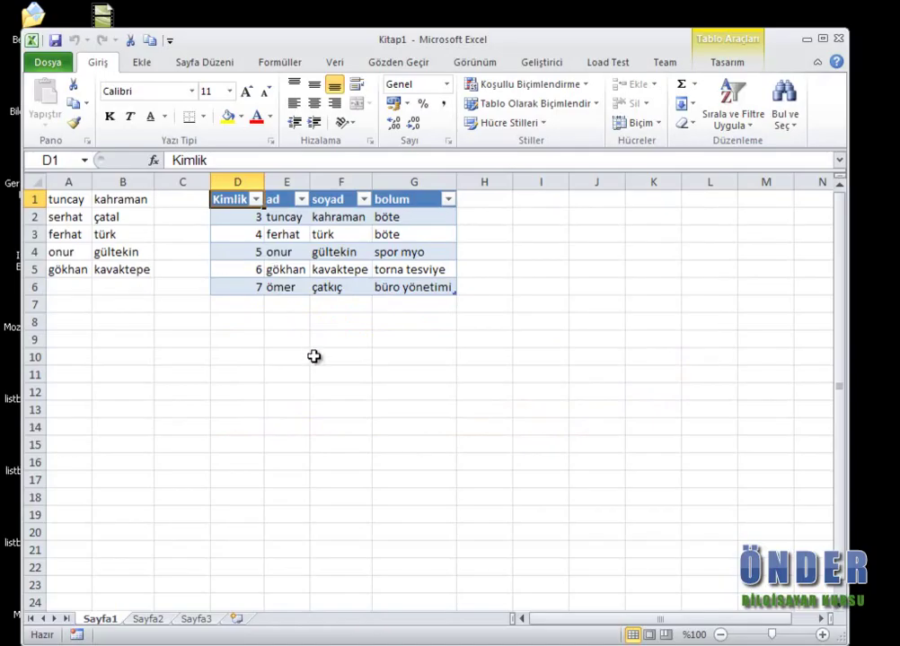
click(822, 39)
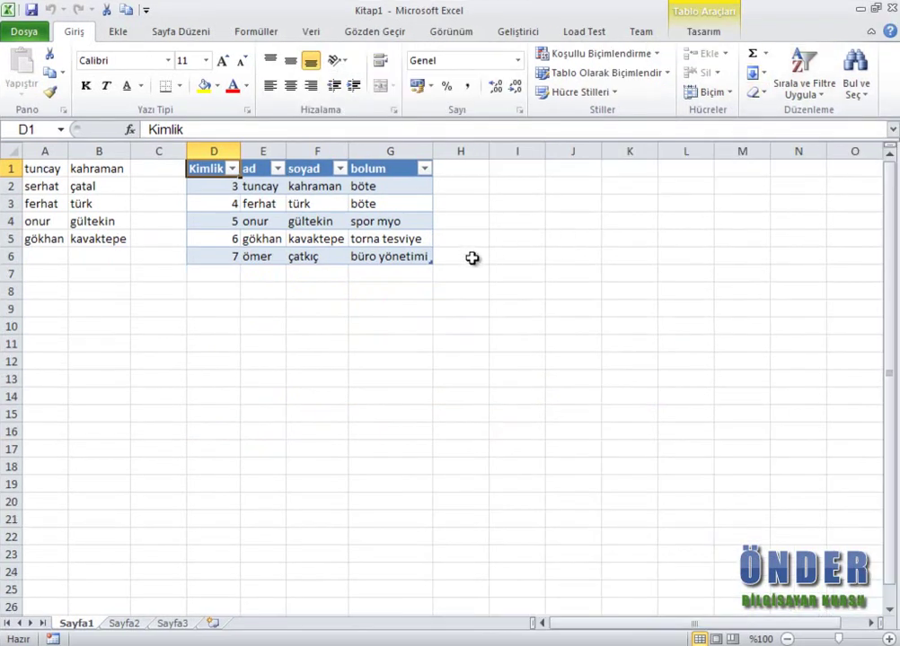
click(219, 199)
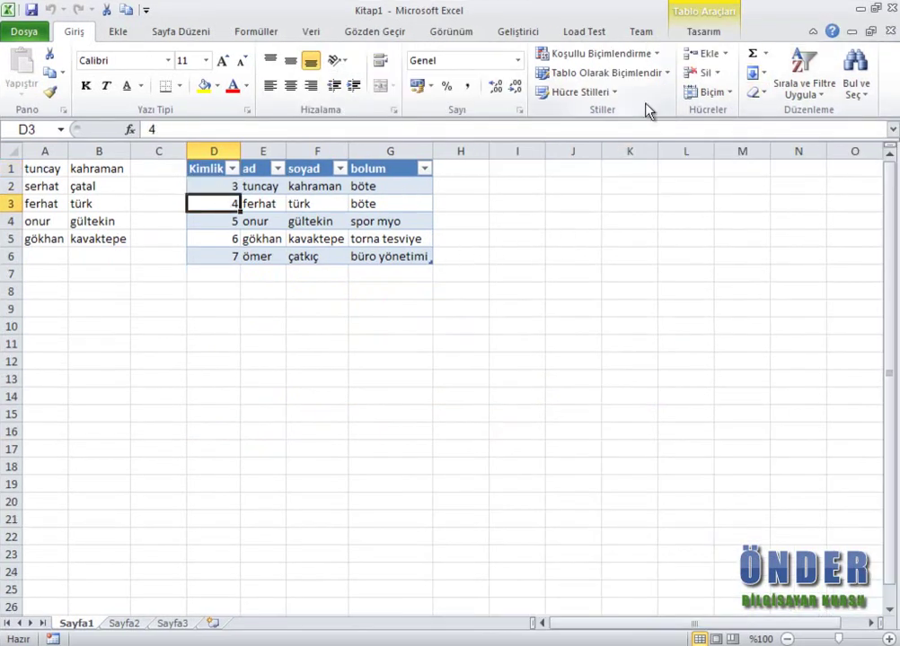
click(702, 36)
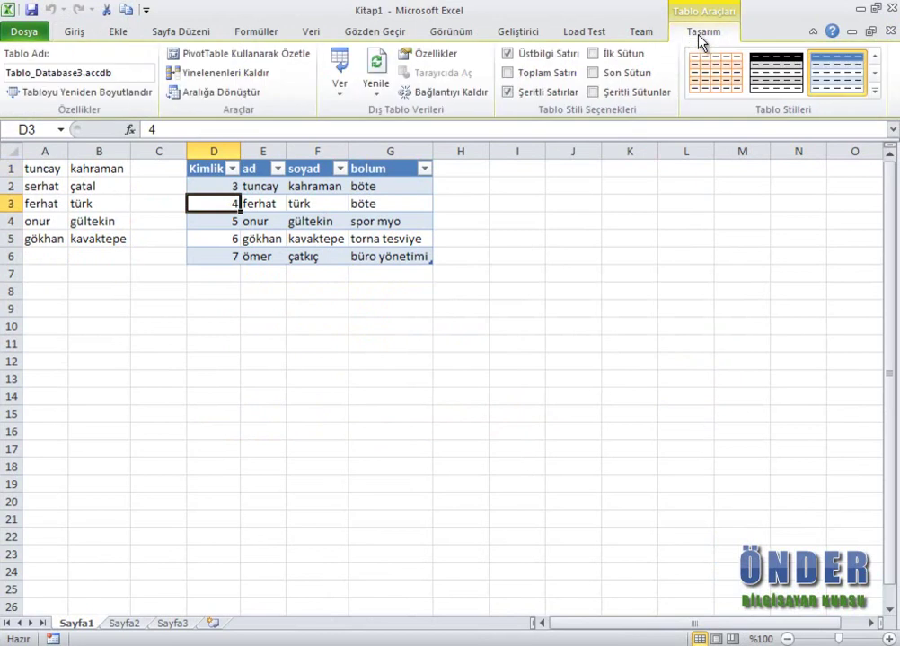
click(378, 64)
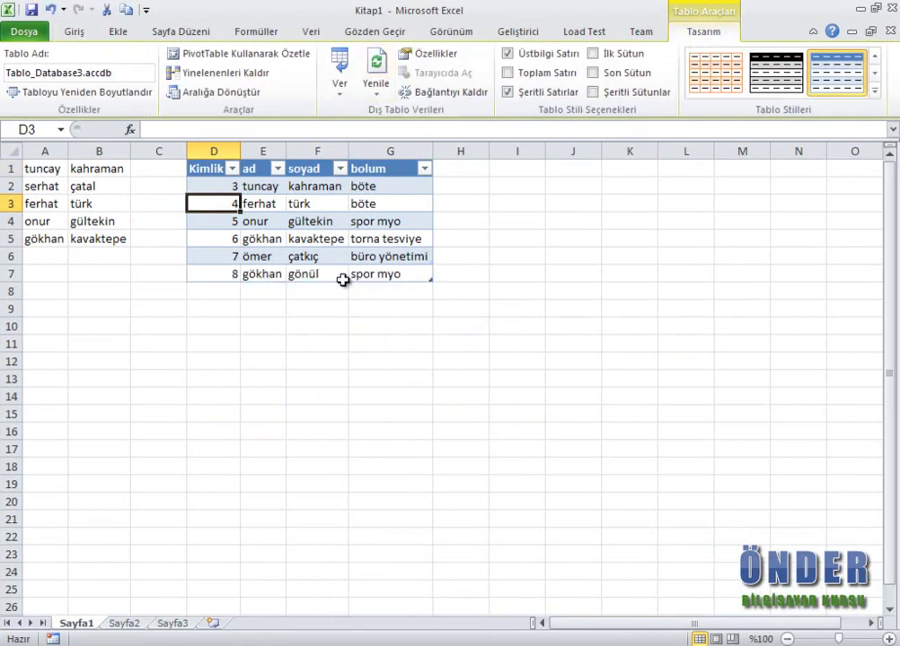